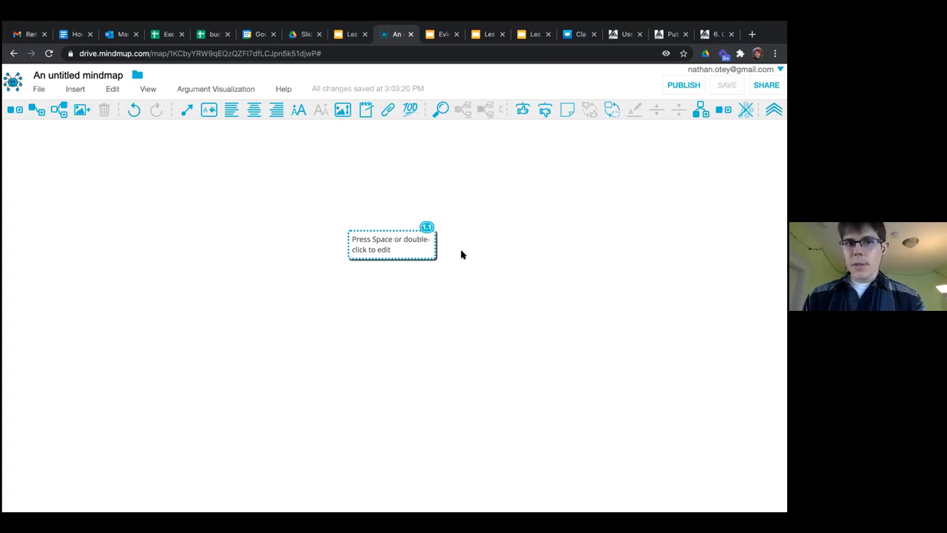
# Replace the placeholder text of the root box with the claim "Florida is the worst state"
pyautogui.doubleClick(391, 250)
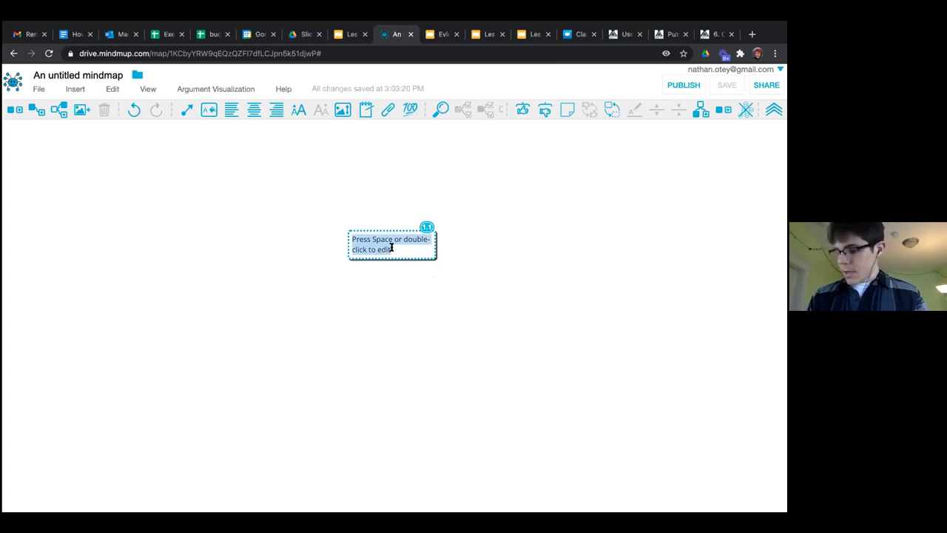
pyautogui.write('Florida is w')
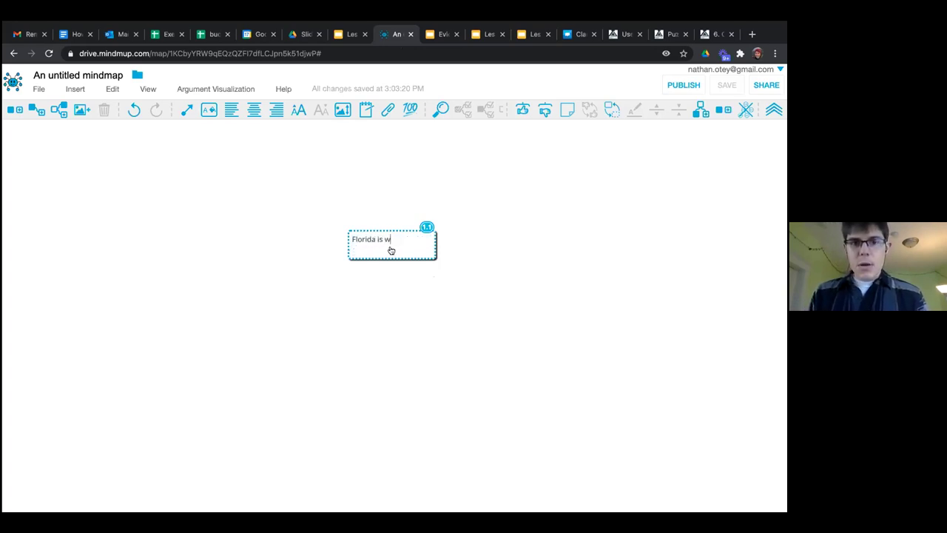
pyautogui.press('BackSpace')
pyautogui.write('the worst')
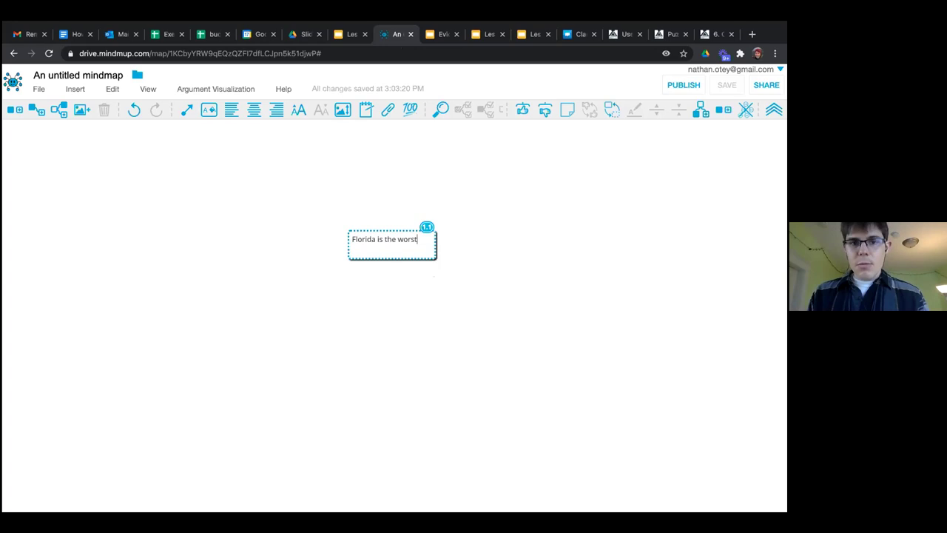
pyautogui.write(' state')
pyautogui.press('Return')
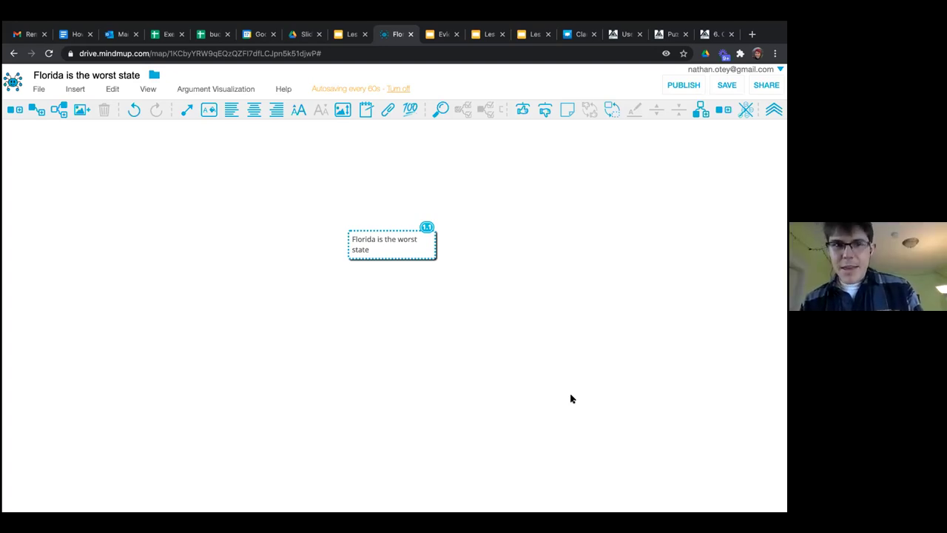
# Add a supporting reason under the root claim reading "FL has dangerous wildlife"
pyautogui.press('Tab')
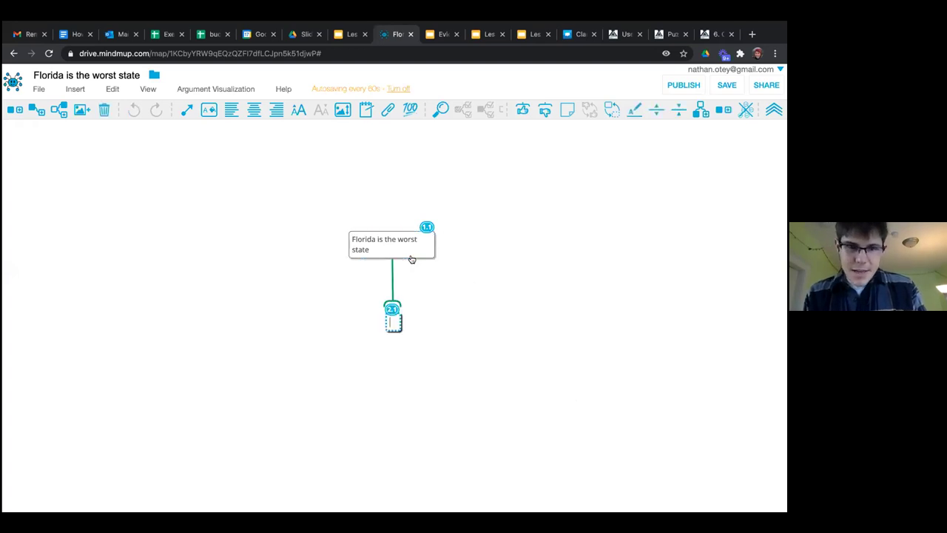
pyautogui.write('Fl')
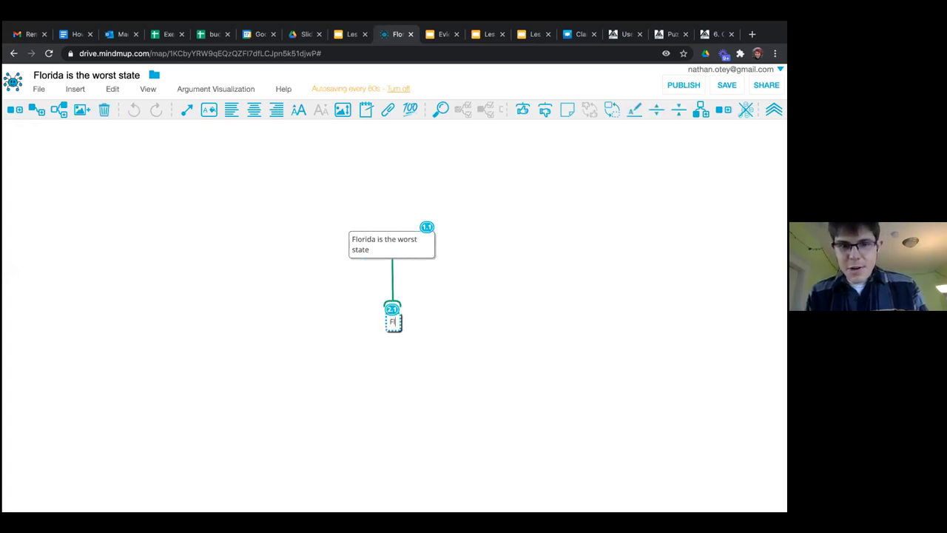
pyautogui.write(' has danger')
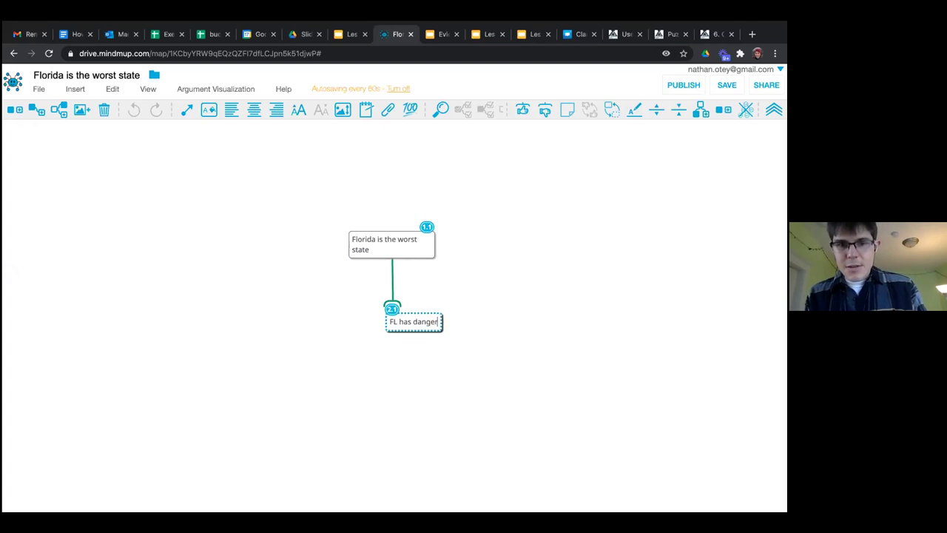
pyautogui.write('ous wildlife')
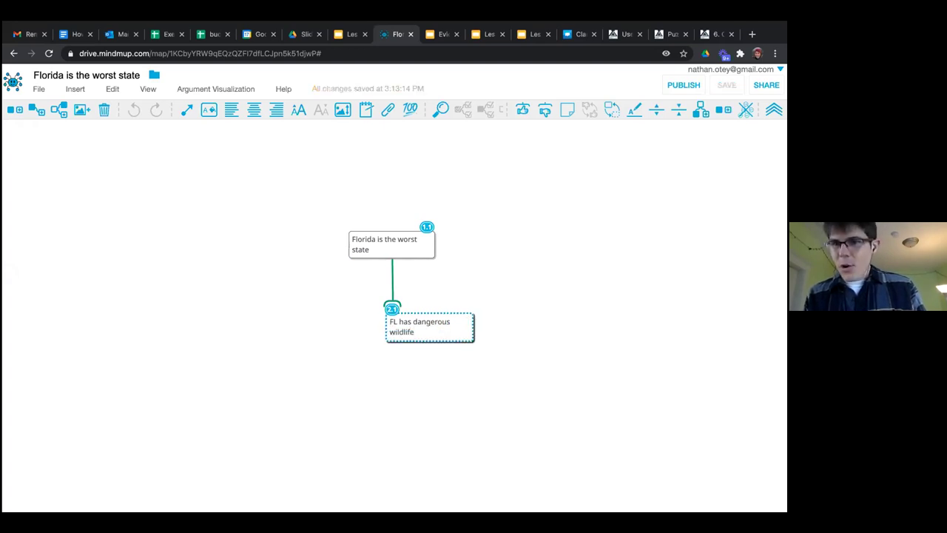
pyautogui.press('Return')
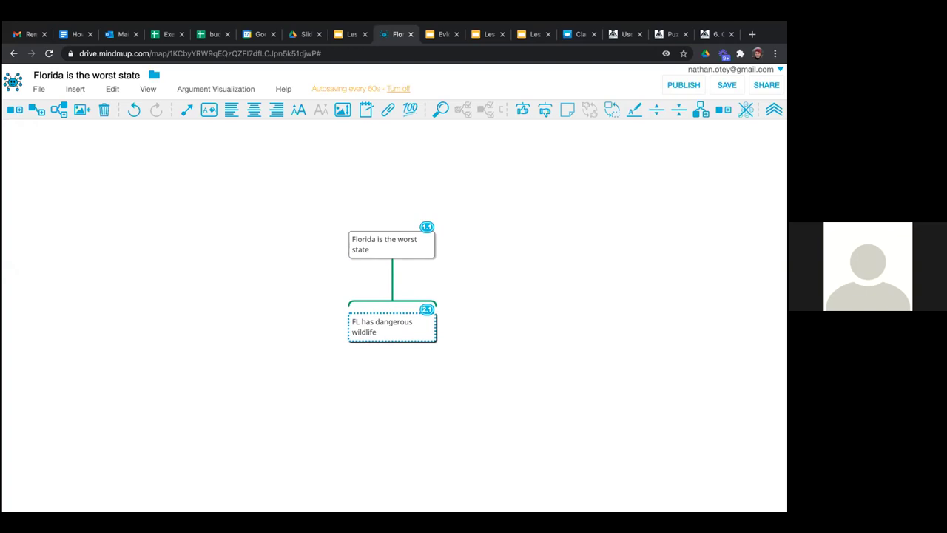
# Add a supporting reason under the dangerous wildlife box reading "FL has alligators in the canals"
pyautogui.press('Tab')
pyautogui.write('FL')
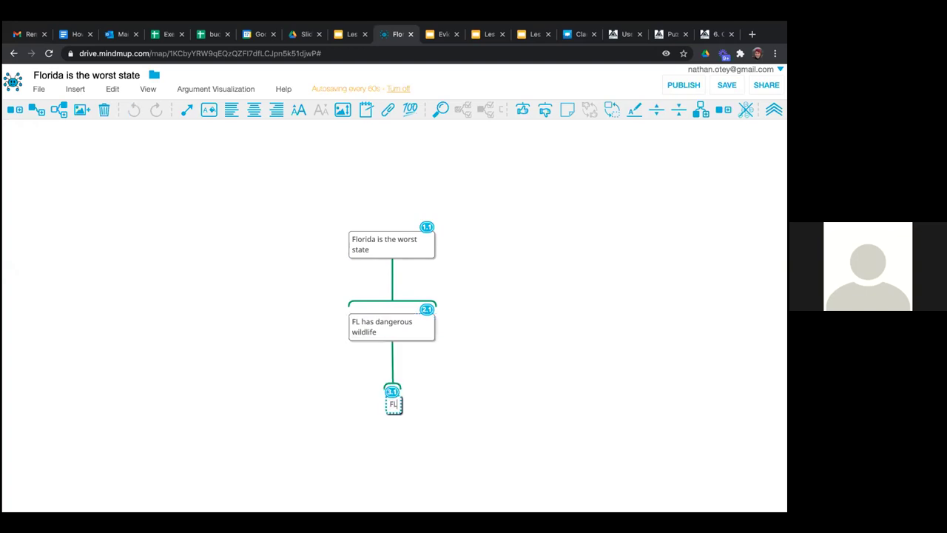
pyautogui.write(' has allg')
pyautogui.press('BackSpace')
pyautogui.write('igators')
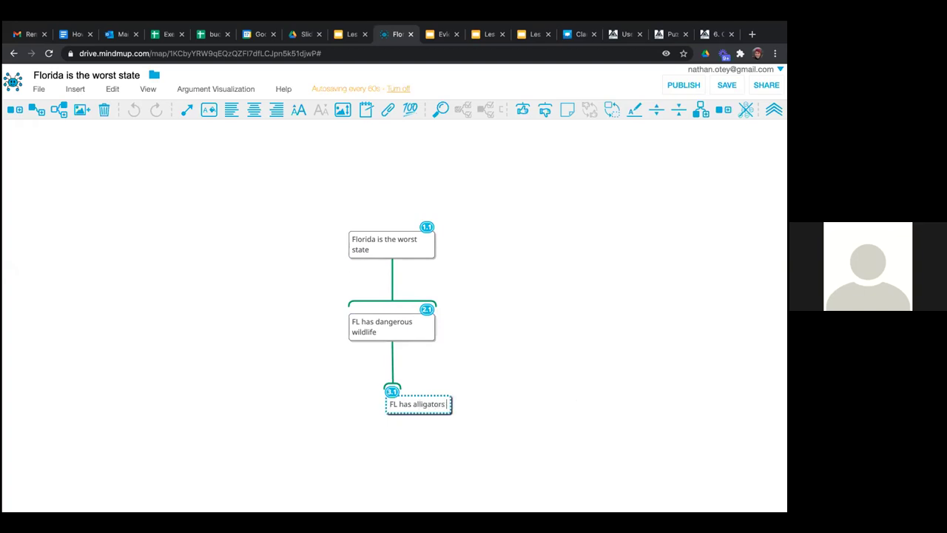
pyautogui.write(' in the canals')
pyautogui.press('Return')
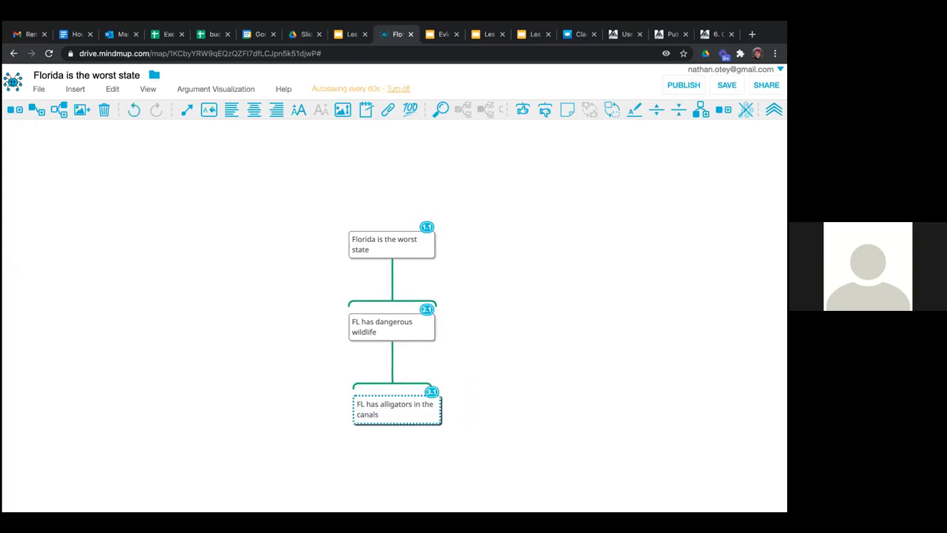
# Add a separate second reason under the dangerous wildlife box reading "FL has many poisonous snakes"
pyautogui.click(371, 323)
pyautogui.press('Tab')
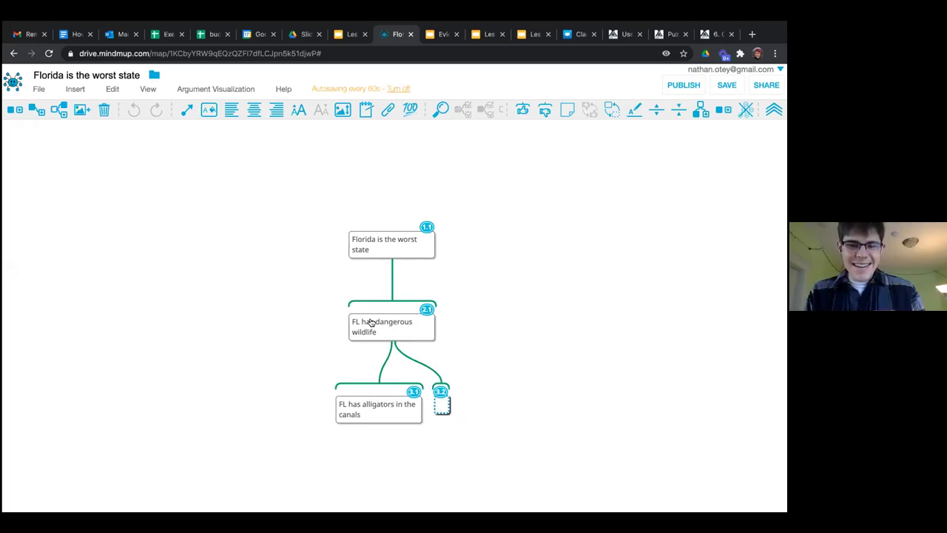
pyautogui.write('FL has many')
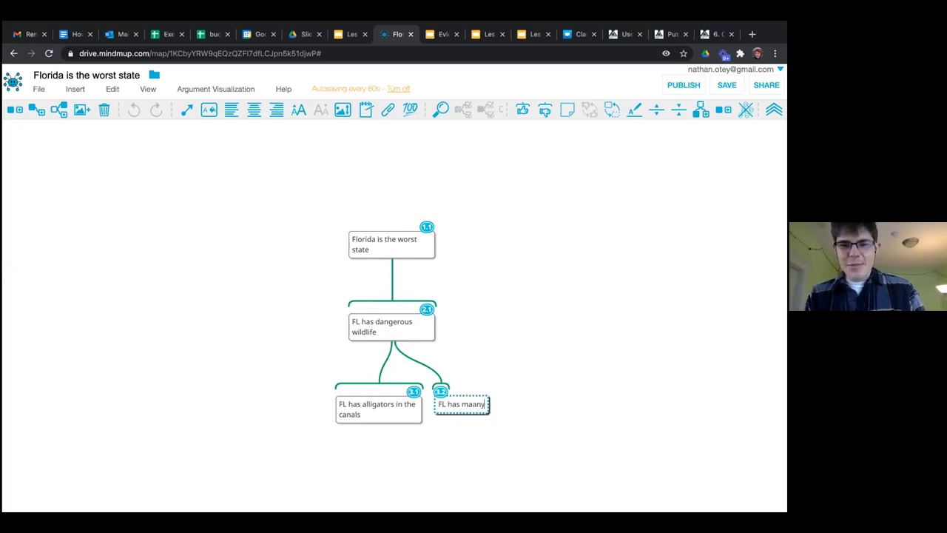
pyautogui.write(' posis')
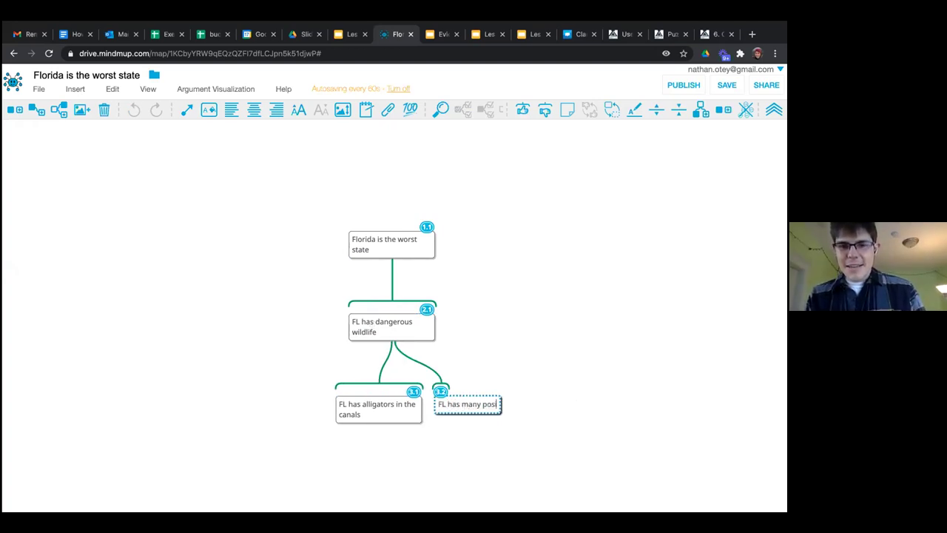
pyautogui.press('BackSpace')
pyautogui.press('BackSpace')
pyautogui.press('BackSpace')
pyautogui.write('is')
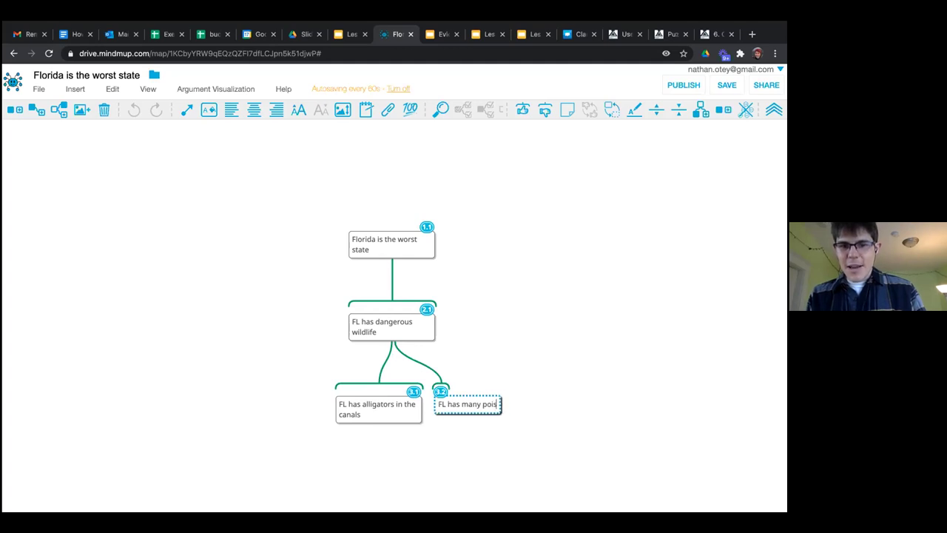
pyautogui.write('onous snakes')
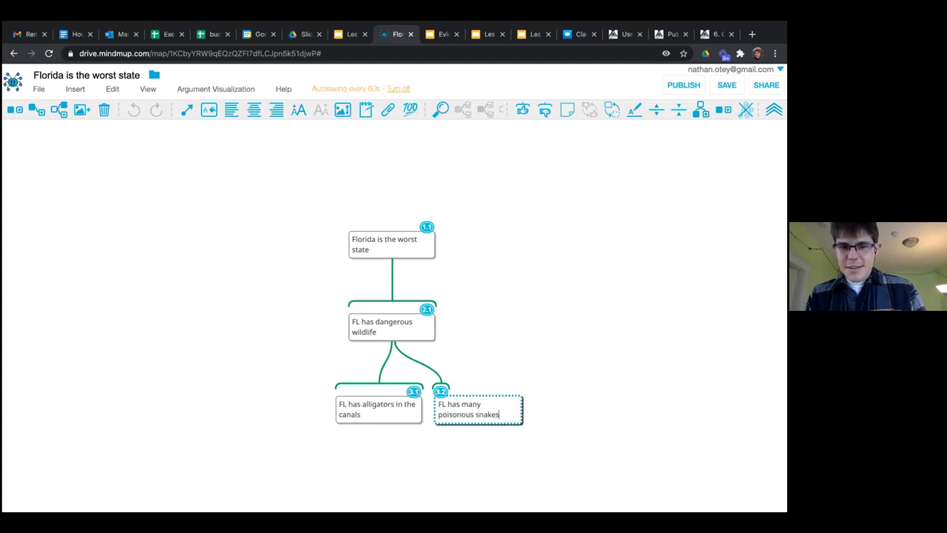
pyautogui.press('Return')
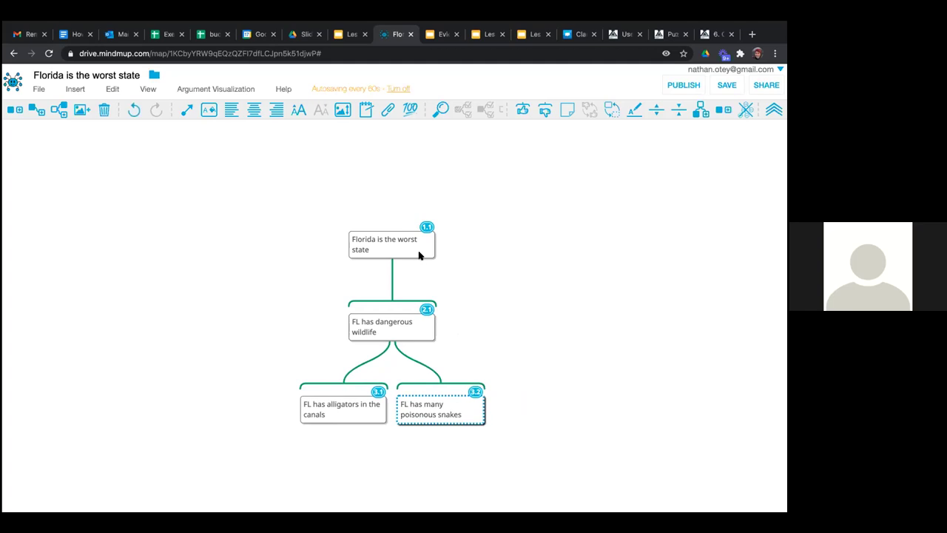
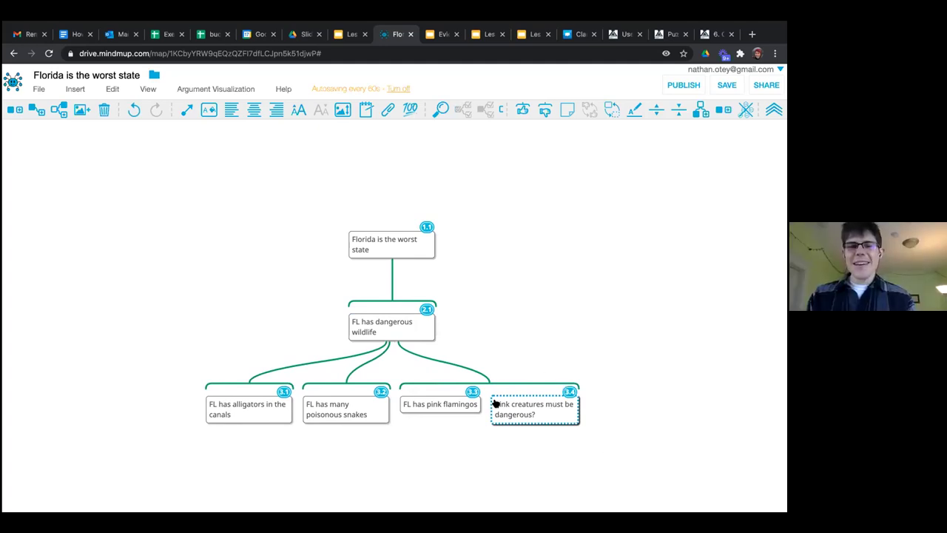
# Prefix the text of the pink flamingos box with "Evidence:"
pyautogui.click(428, 412)
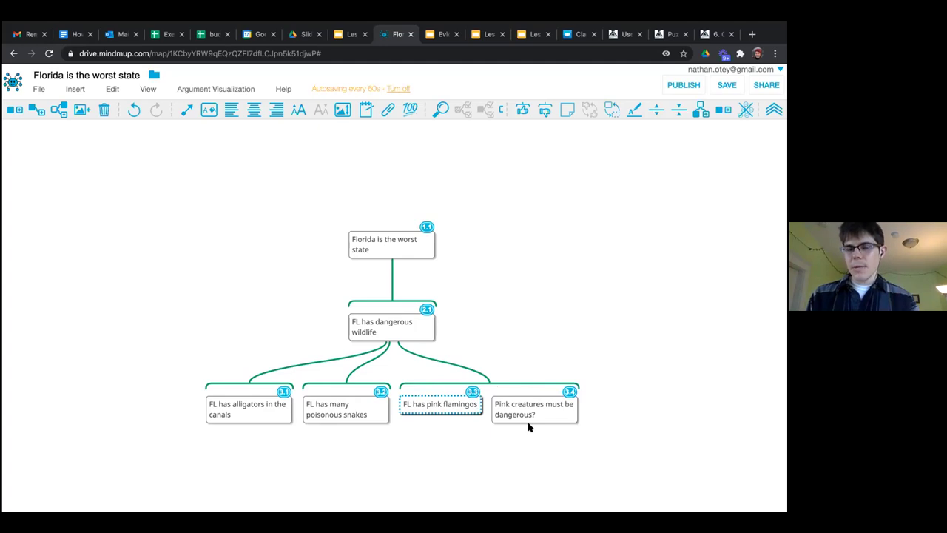
pyautogui.click(403, 405)
pyautogui.write('Evidence')
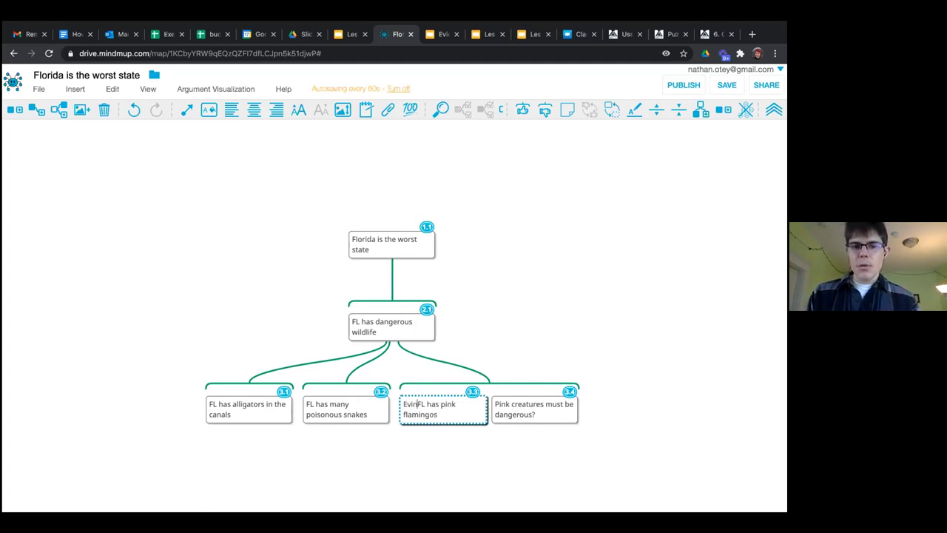
pyautogui.write(':')
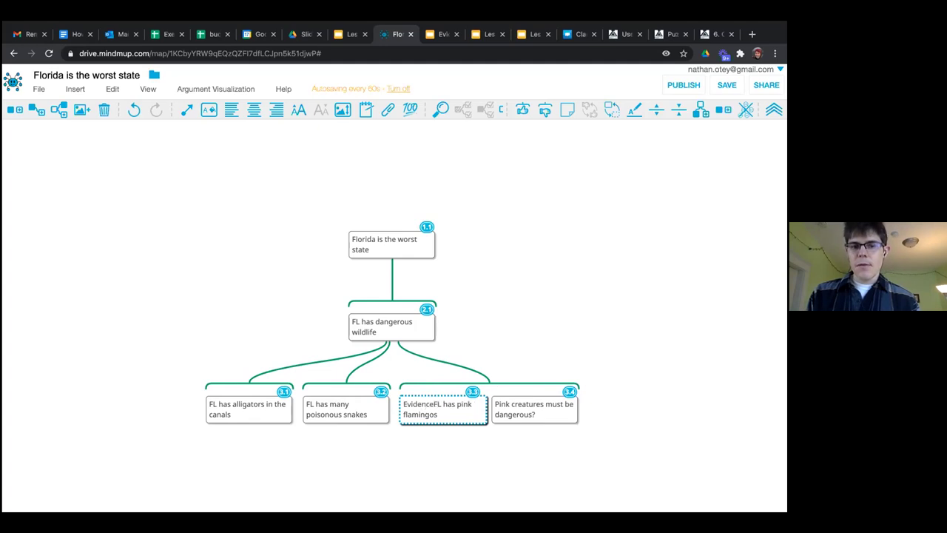
# Prefix the text of the box about pink creatures being dangerous with "Reasoning:"
pyautogui.doubleClick(511, 412)
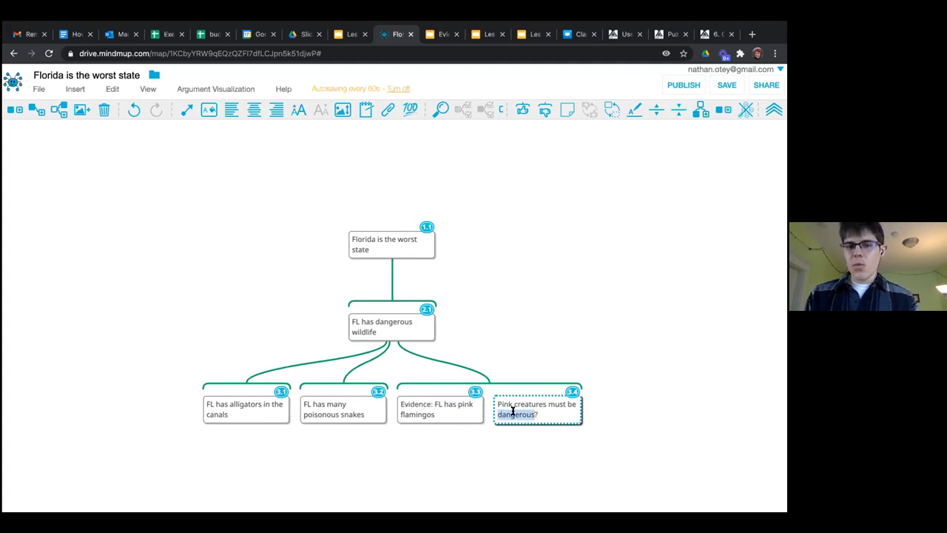
pyautogui.click(500, 404)
pyautogui.write('Reasoning:')
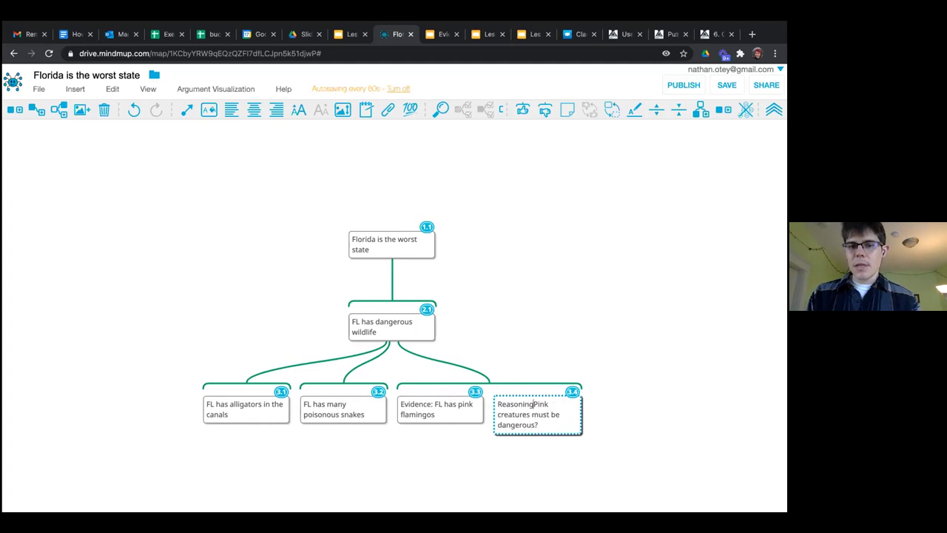
pyautogui.click(448, 416)
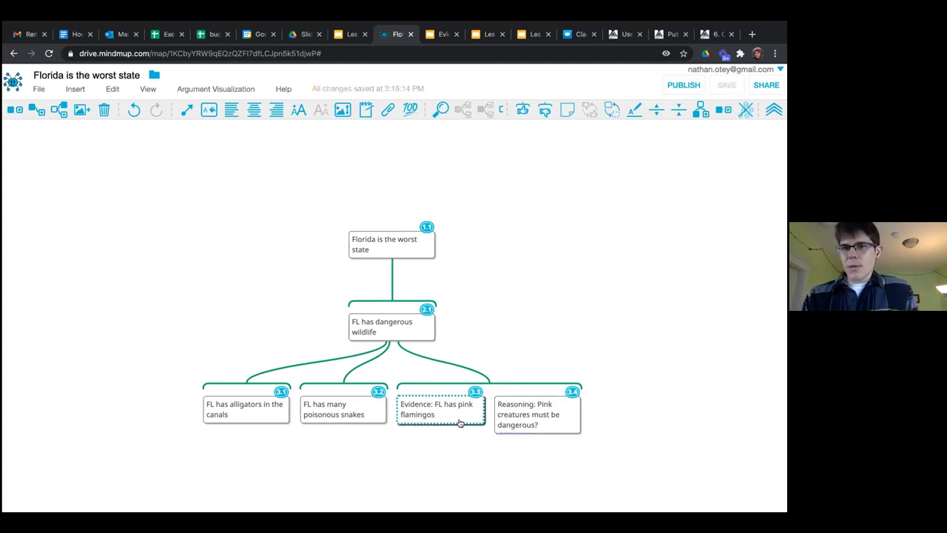
pyautogui.click(396, 331)
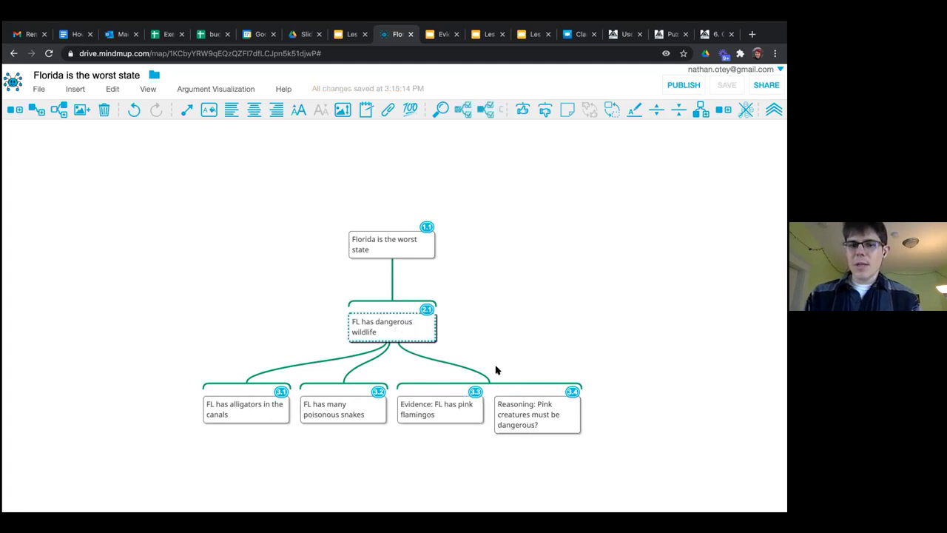
pyautogui.click(526, 409)
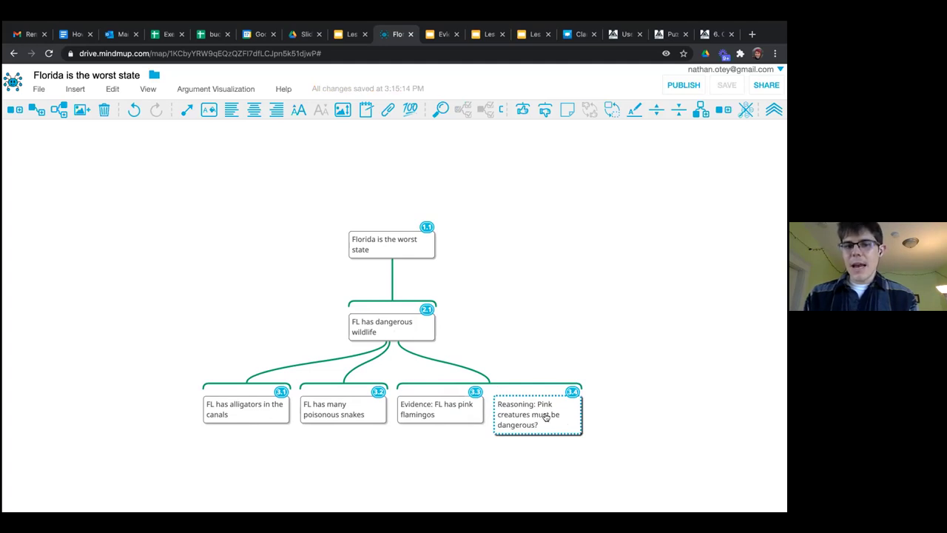
pyautogui.click(447, 407)
pyautogui.click(380, 324)
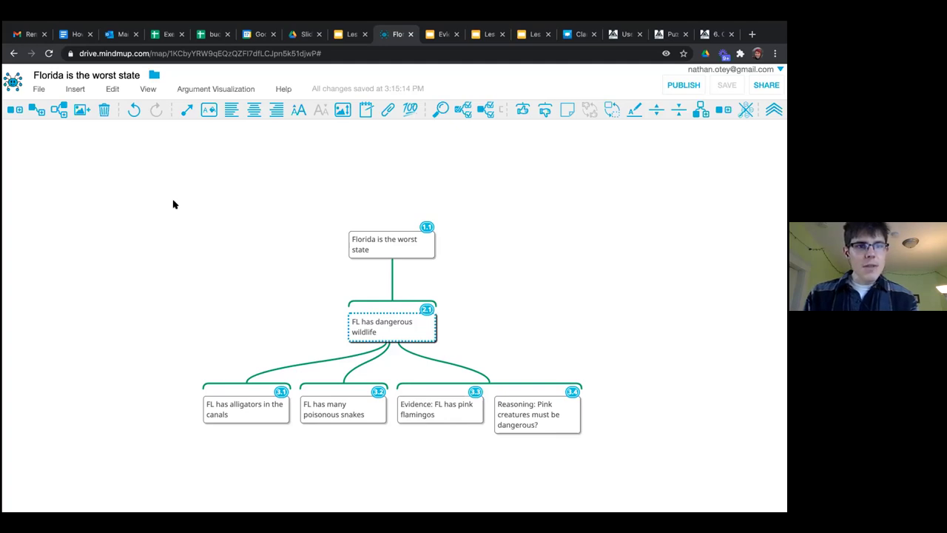
pyautogui.click(323, 416)
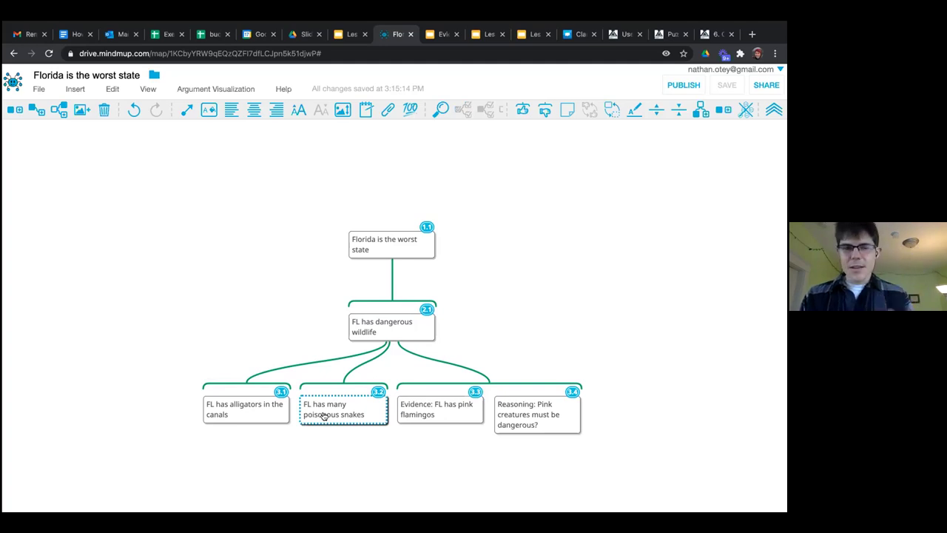
# Add another separate reason under the dangerous wildlife box reading "FL also has boas eating the wildlife"
pyautogui.click(393, 326)
pyautogui.press('Tab')
pyautogui.write('FL')
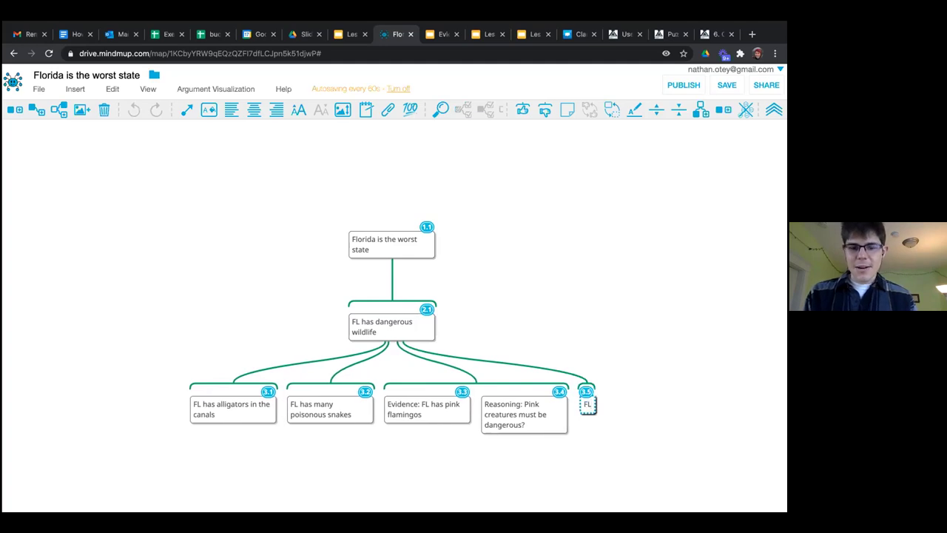
pyautogui.write(' also has bo')
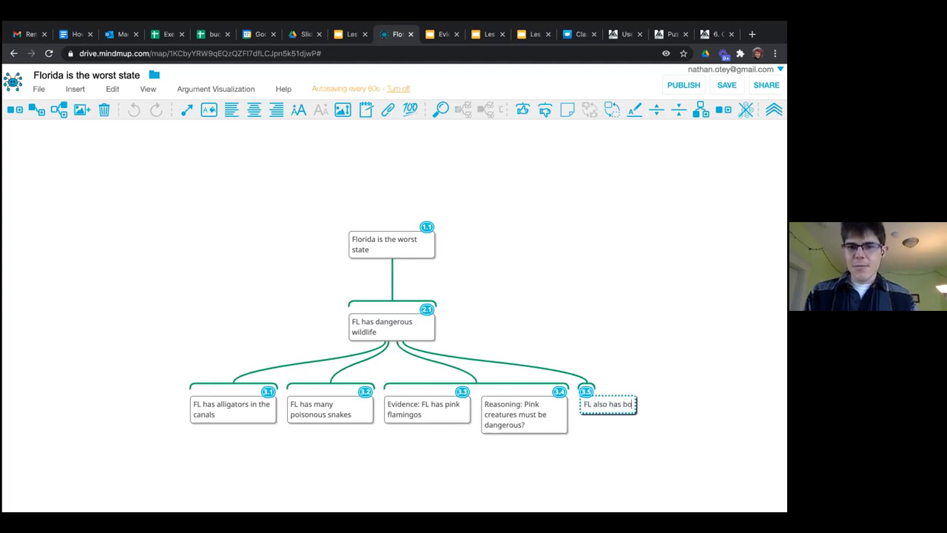
pyautogui.write('as eating the w')
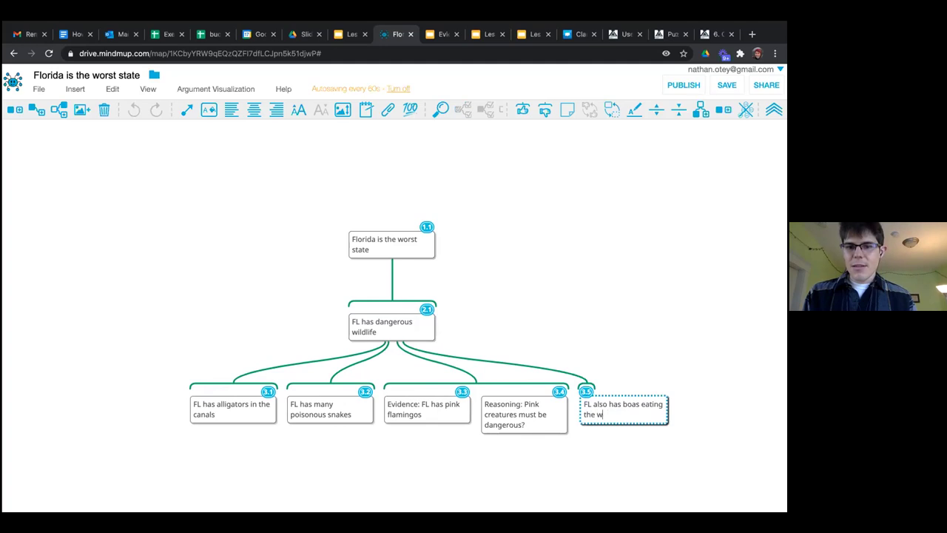
pyautogui.write('ildlife')
pyautogui.press('Return')
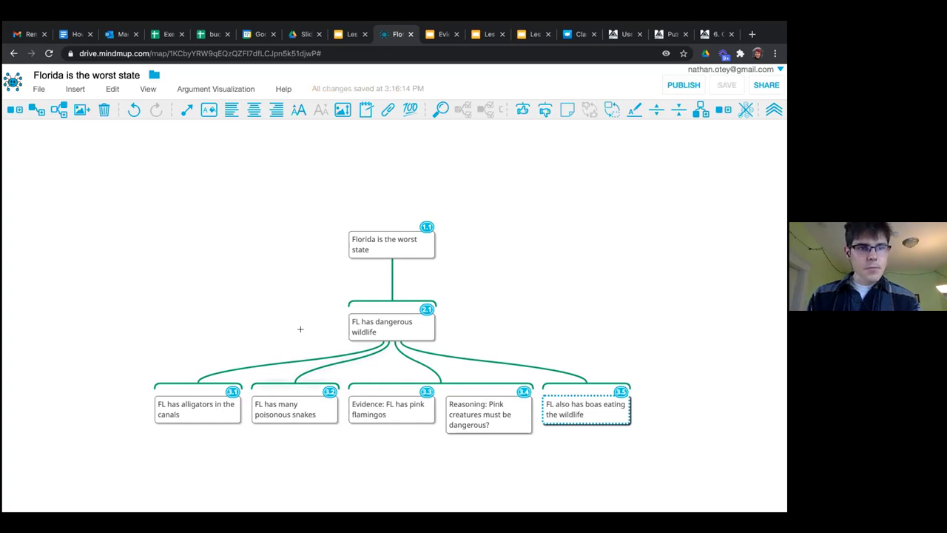
pyautogui.click(388, 250)
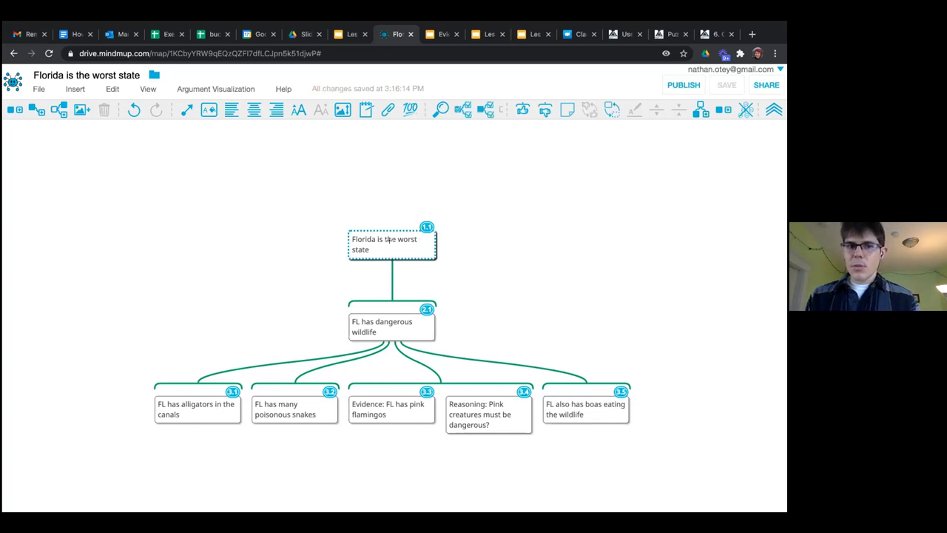
pyautogui.click(381, 331)
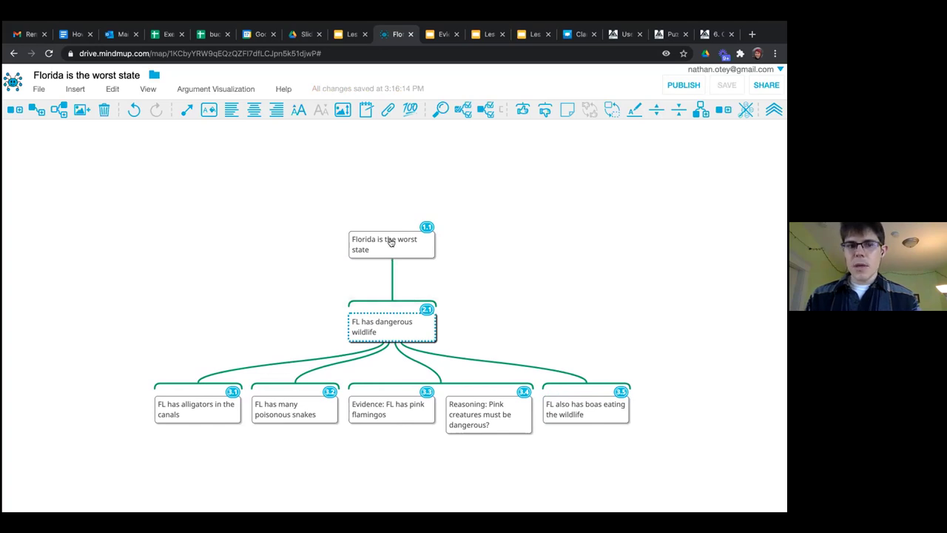
# Add a separate reason directly under the "Florida is the worst state" claim reading "FL has dangerous roads"
pyautogui.press('Tab')
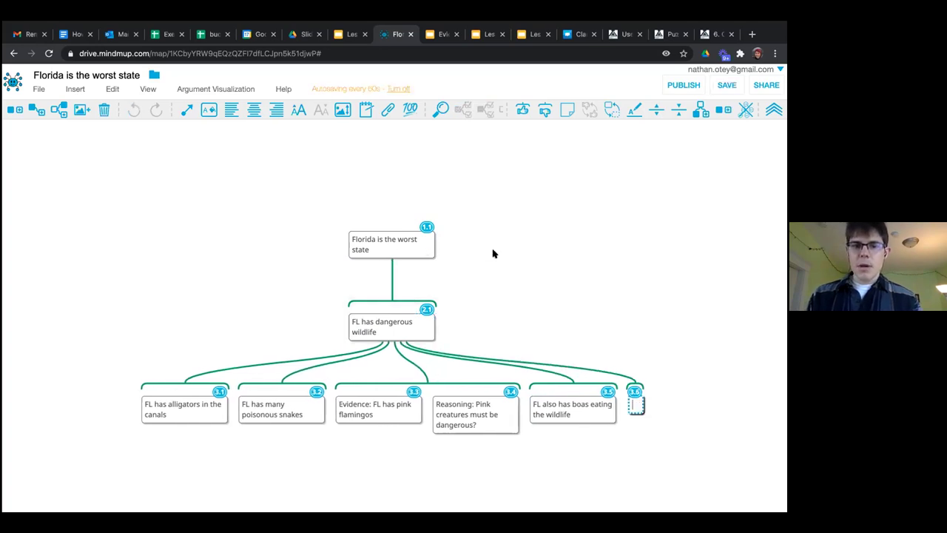
pyautogui.press('Escape')
pyautogui.press('Up')
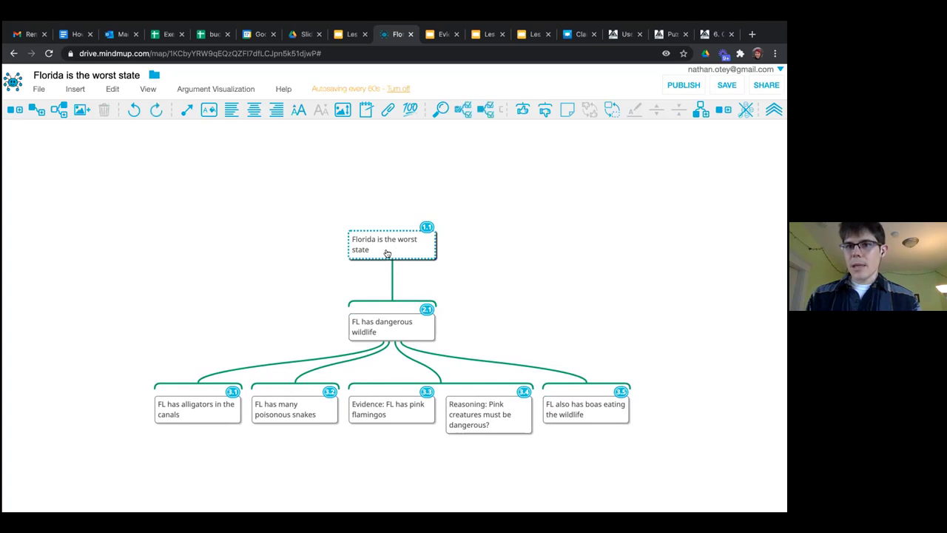
pyautogui.press('Tab')
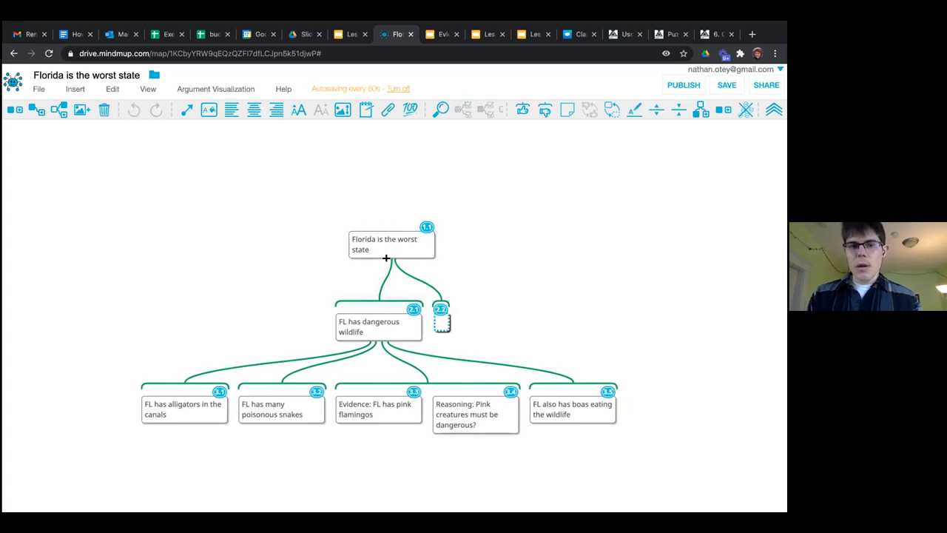
pyautogui.write('FL has')
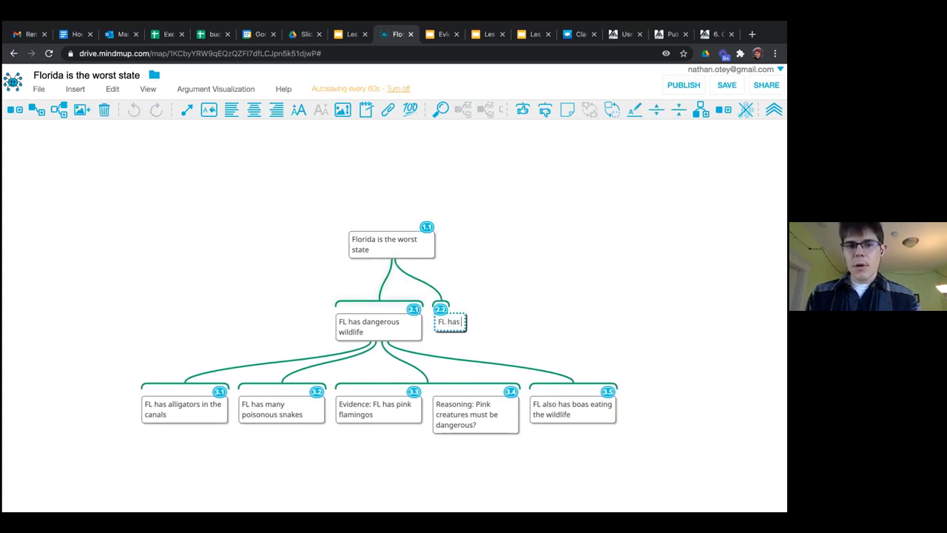
pyautogui.write(' dan')
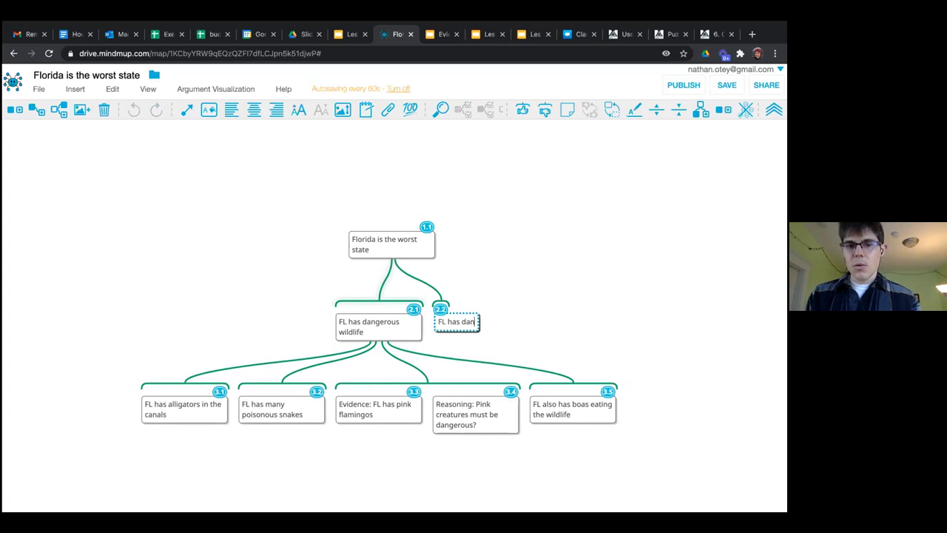
pyautogui.write('gerous roads')
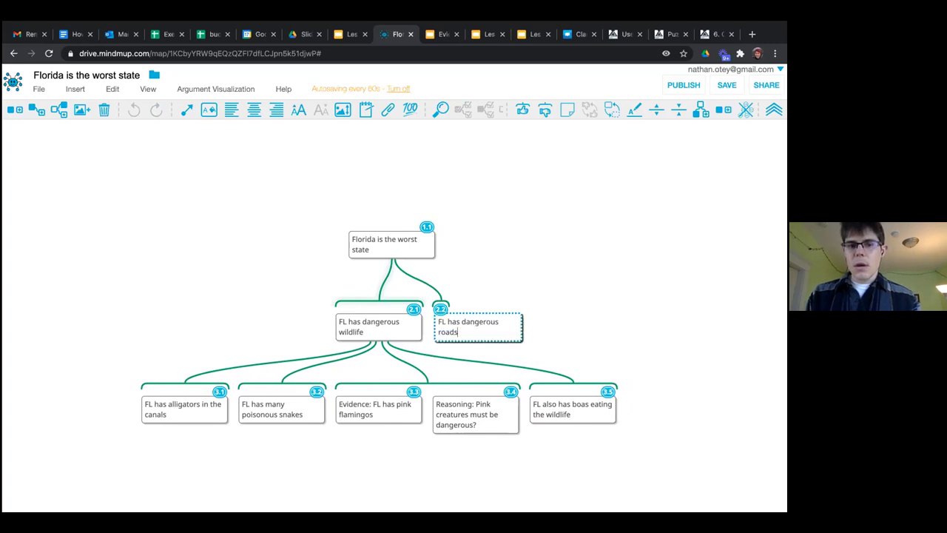
pyautogui.press('Return')
# Add a supporting box under the dangerous roads reason reading "Ex. I-4 is one of the deadliest roads in the US"
pyautogui.press('Tab')
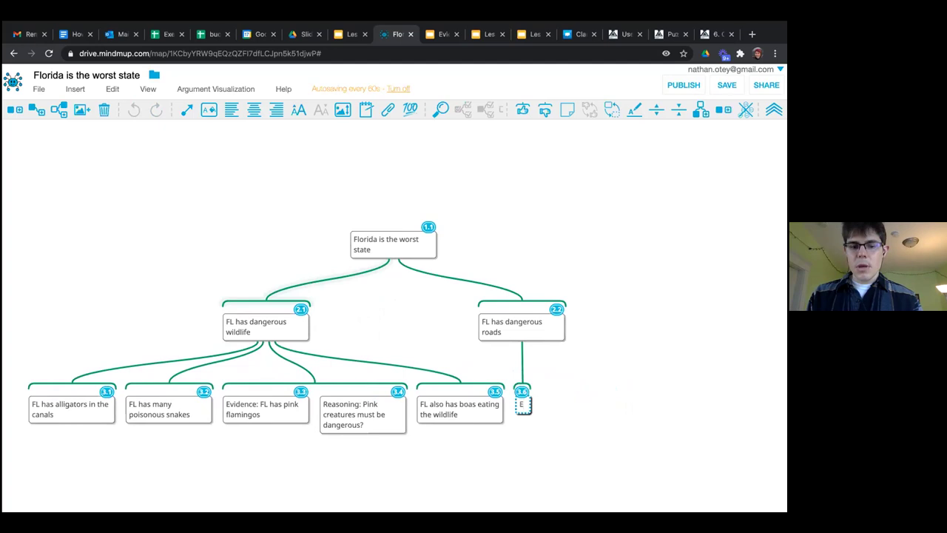
pyautogui.write('Ex.')
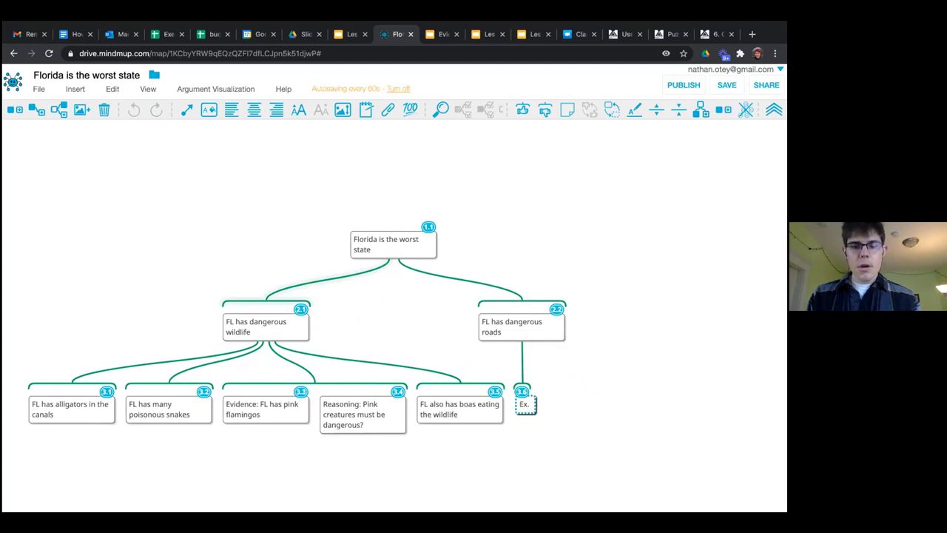
pyautogui.write(' I-4 is one')
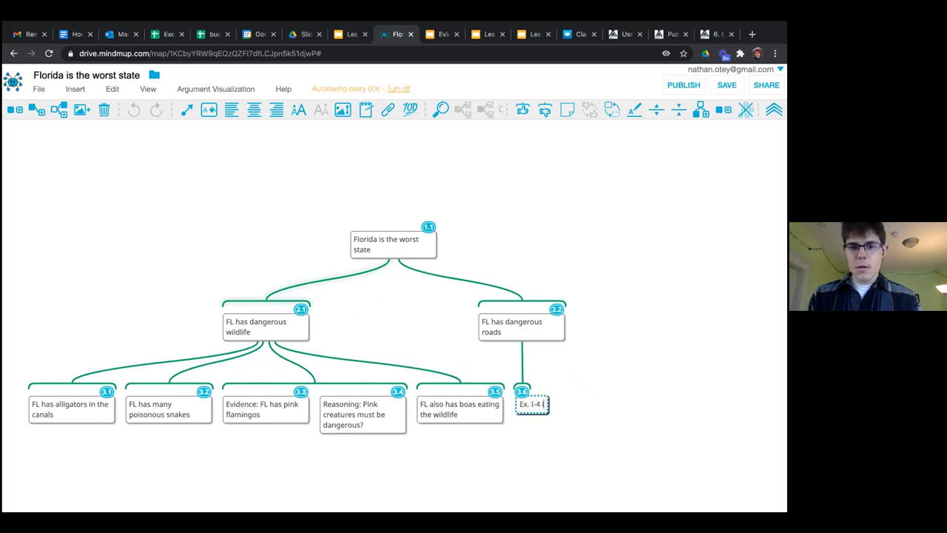
pyautogui.write(' of the deali')
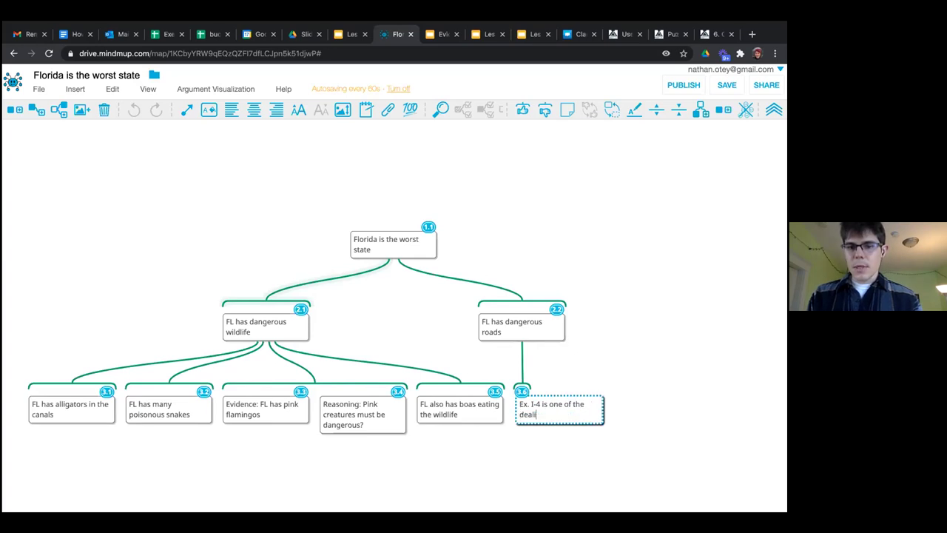
pyautogui.write('st')
pyautogui.press('BackSpace')
pyautogui.press('BackSpace')
pyautogui.press('BackSpace')
pyautogui.press('BackSpace')
pyautogui.press('BackSpace')
pyautogui.write('dliest roads in the US')
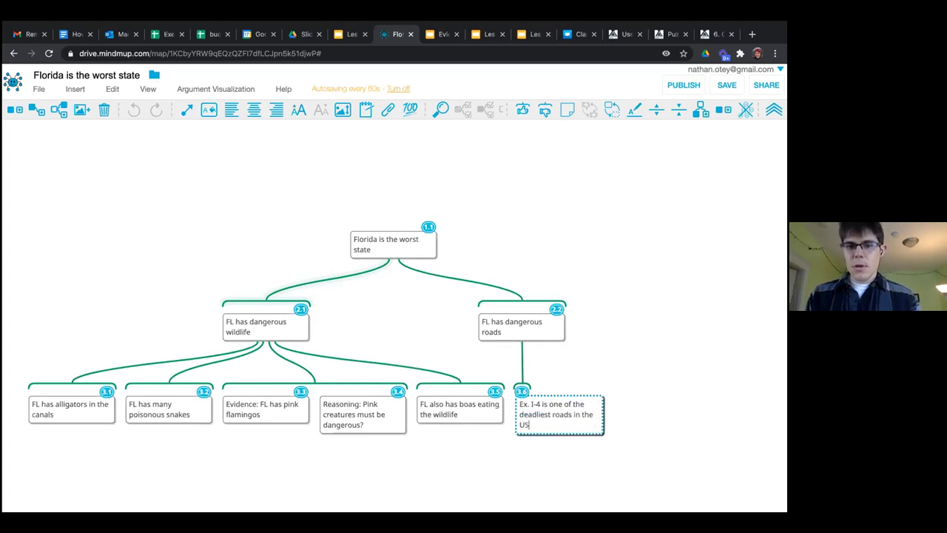
pyautogui.press('Return')
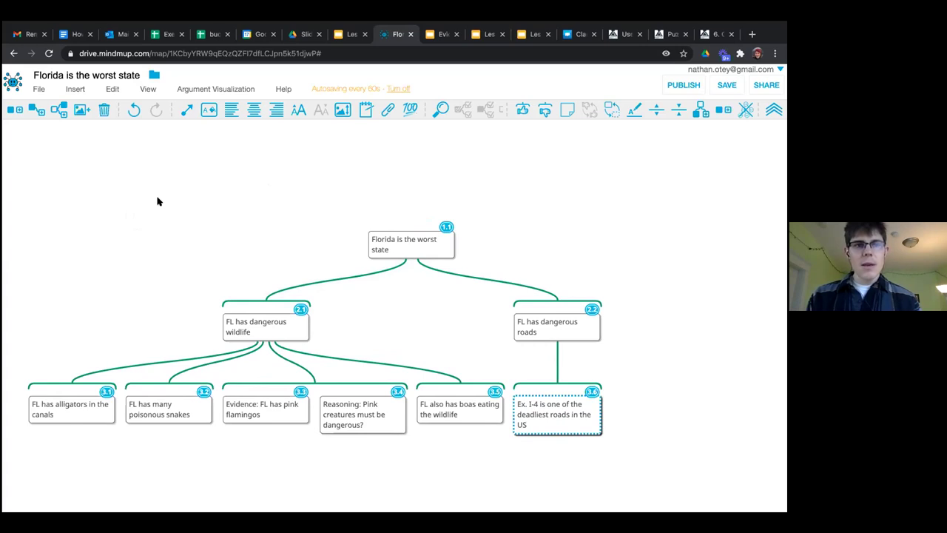
pyautogui.click(284, 406)
pyautogui.doubleClick(285, 409)
pyautogui.press('Escape')
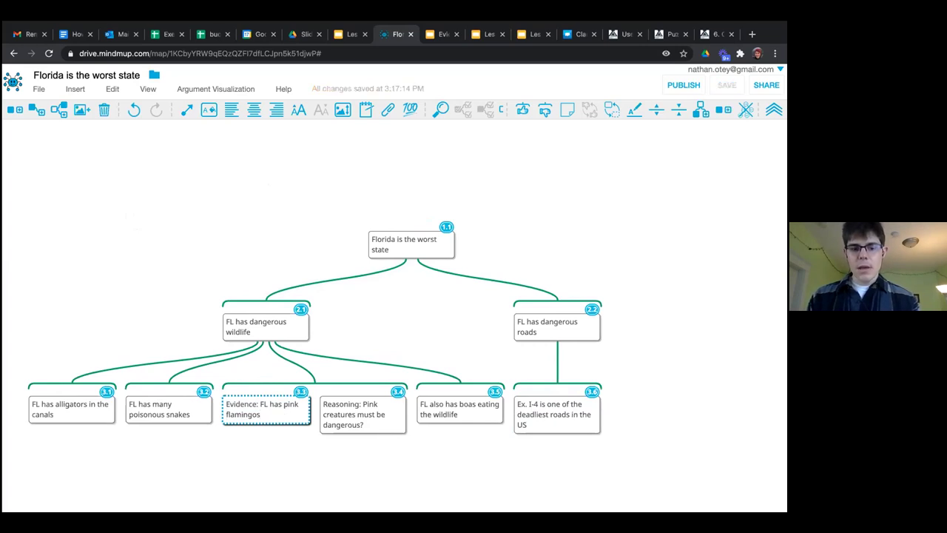
pyautogui.write('Ex. I-4 is one of the deadliest roads in the US')
pyautogui.press('Escape')
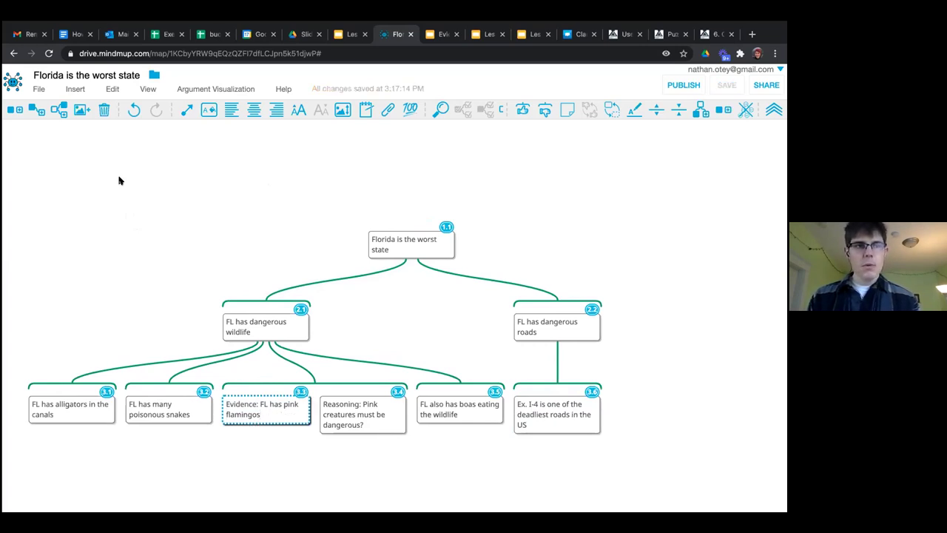
# Reopen the BBC Earth article about alligators killing people, examine its headline and introduction, and close it to return to the argument map
pyautogui.hotkey('ctrl', 'shift', 't')
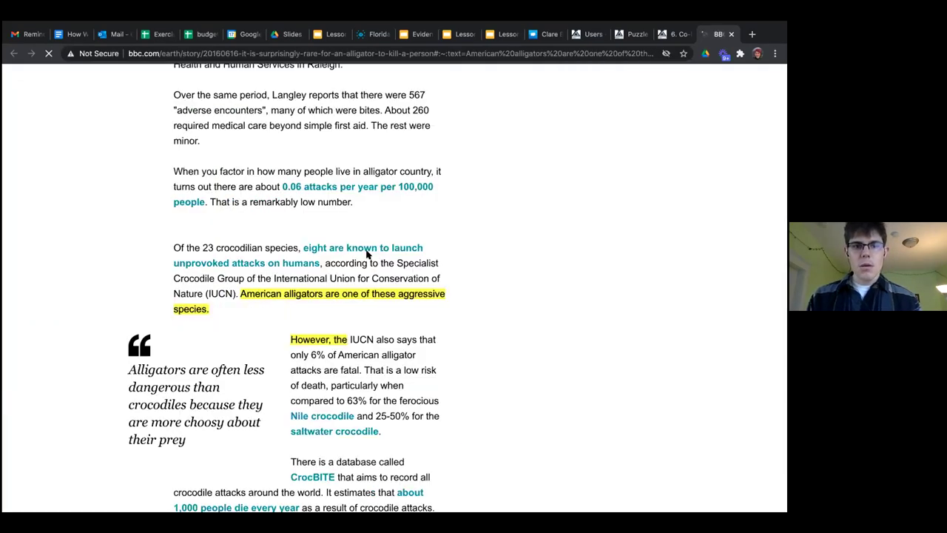
pyautogui.scroll(20, 366, 254)
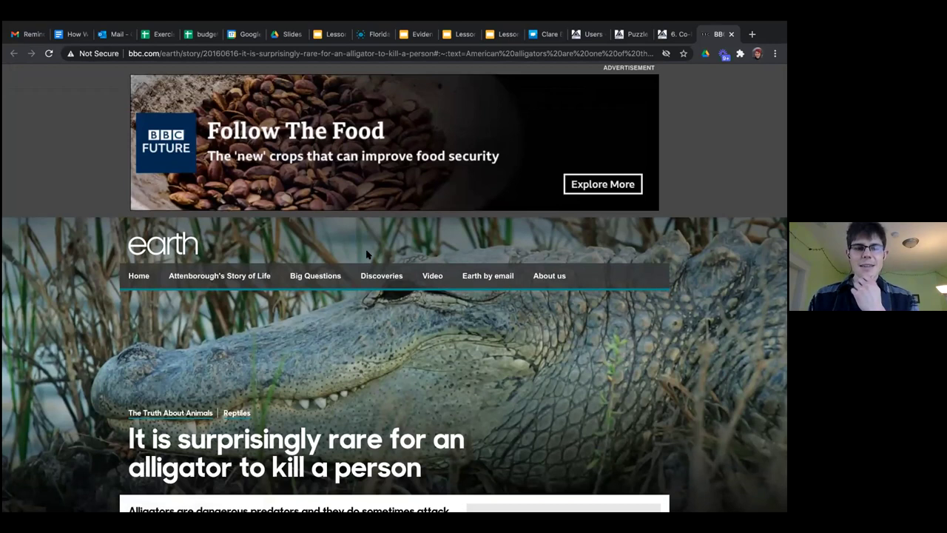
pyautogui.scroll(-2, 366, 254)
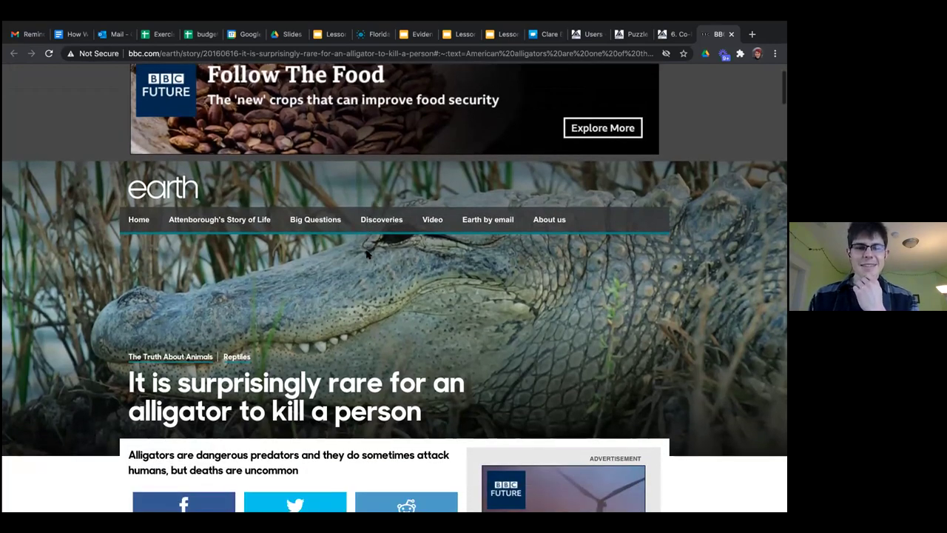
pyautogui.scroll(-1, 366, 253)
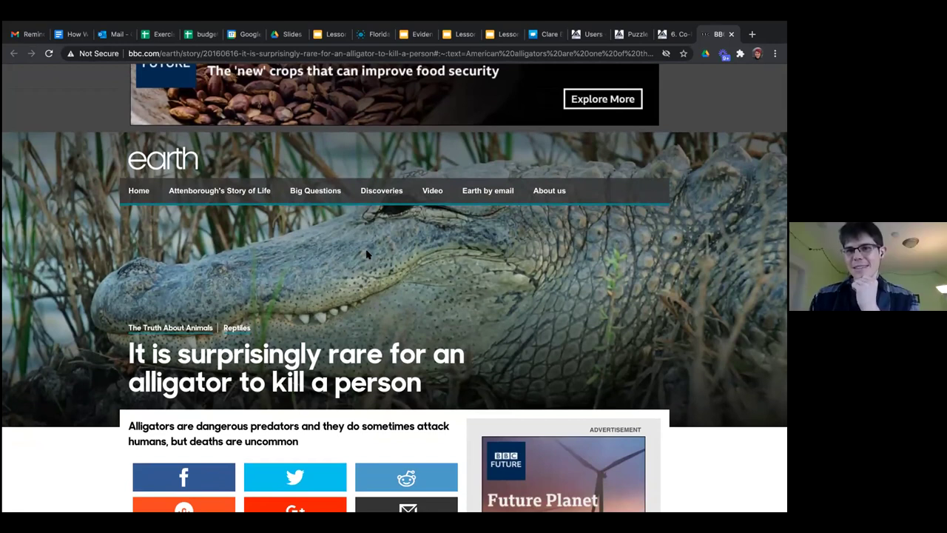
pyautogui.click(731, 34)
pyautogui.click(399, 34)
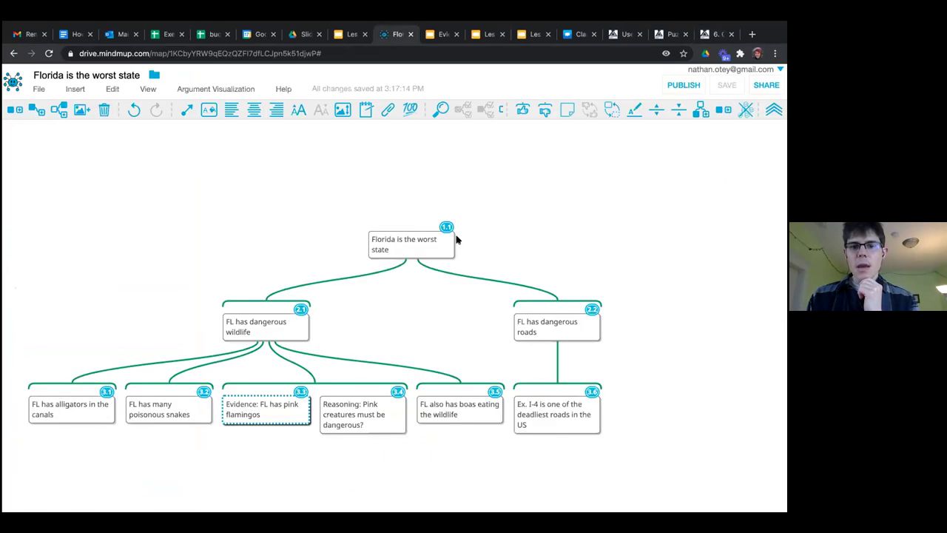
# Collapse the dangerous wildlife branch and add a separate reason under the main Florida claim reading "FL has dangerous weather patterns"
pyautogui.click(246, 330)
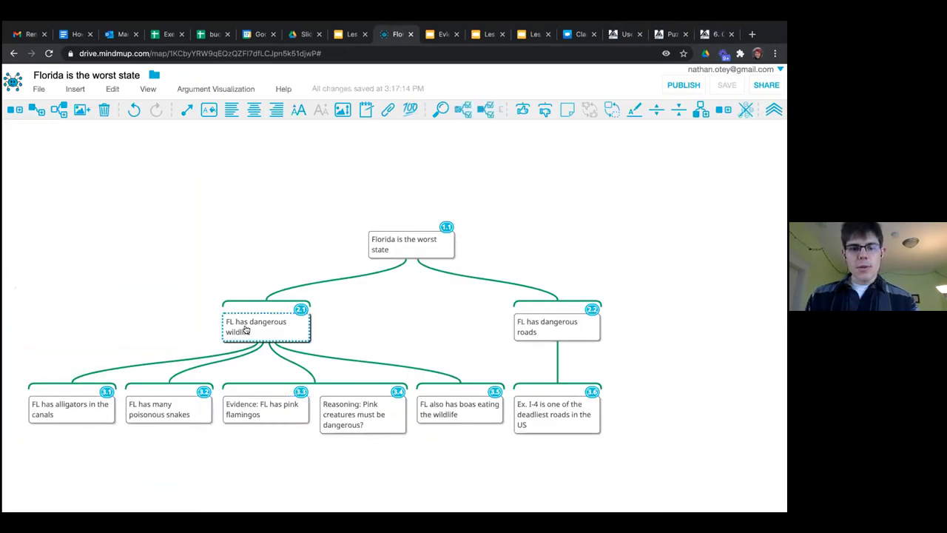
pyautogui.press('space')
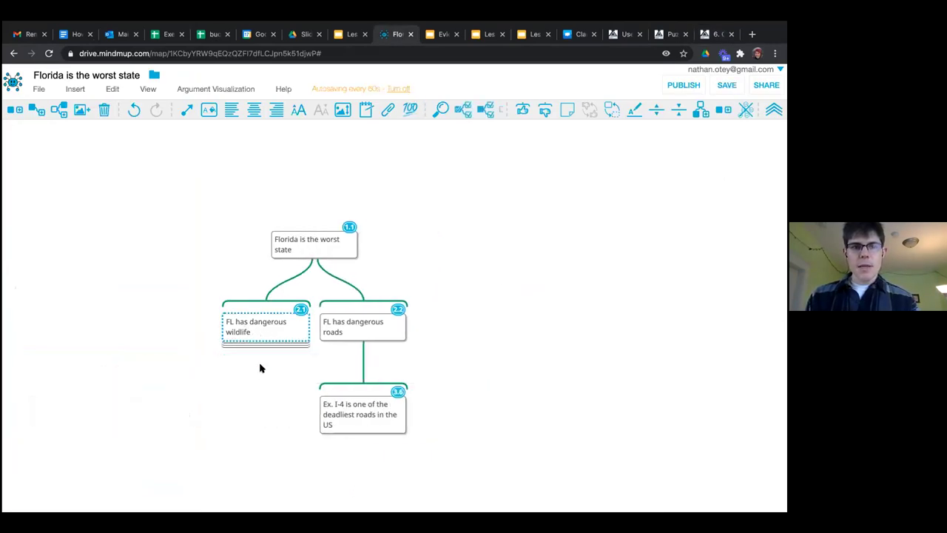
pyautogui.click(328, 256)
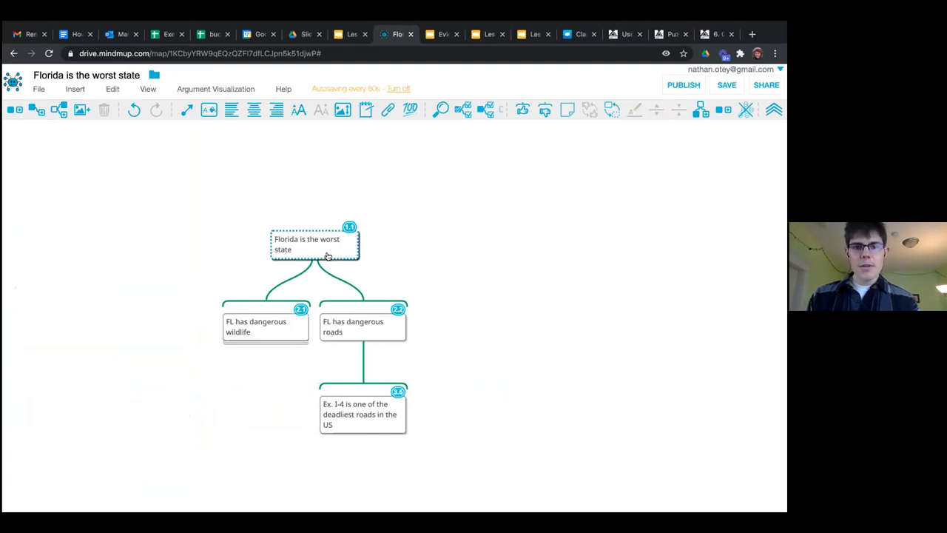
pyautogui.press('Tab')
pyautogui.write('FL h')
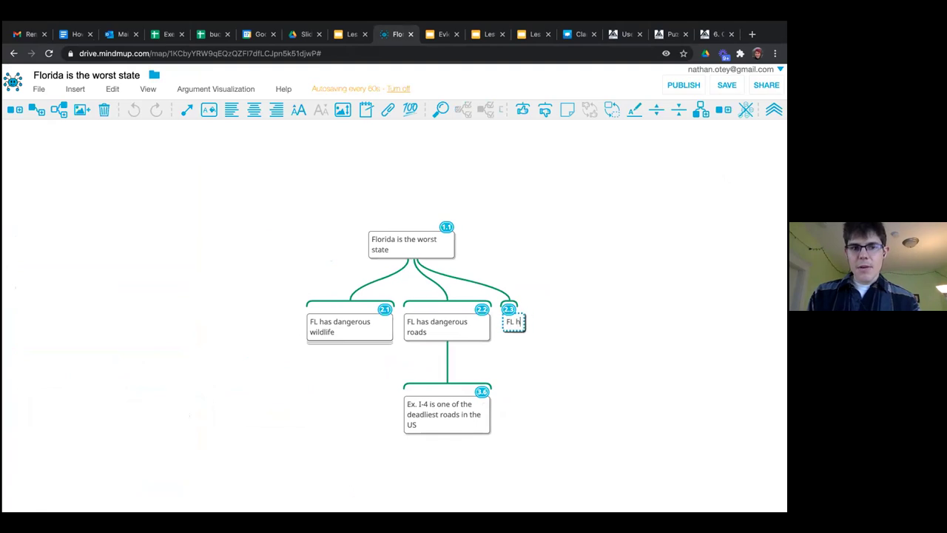
pyautogui.write('as daa')
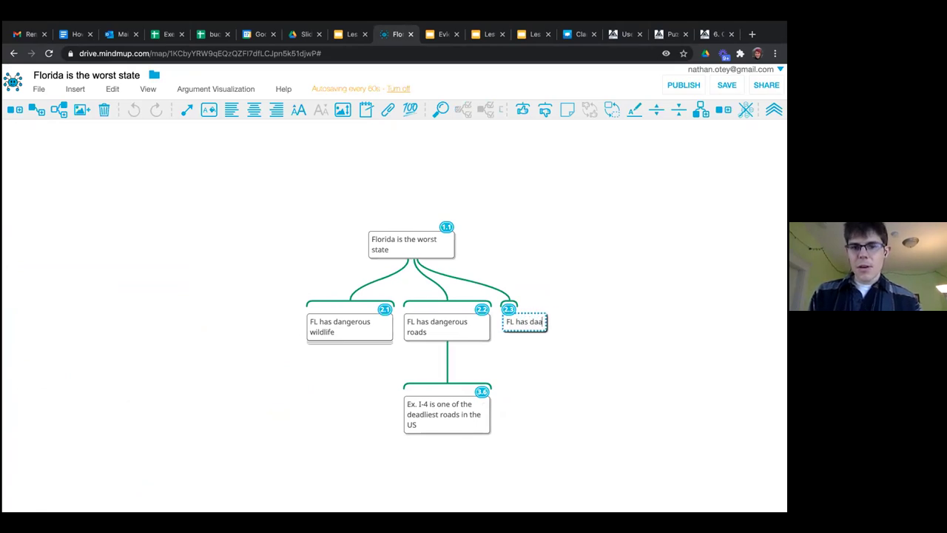
pyautogui.press('BackSpace')
pyautogui.write('ngeous')
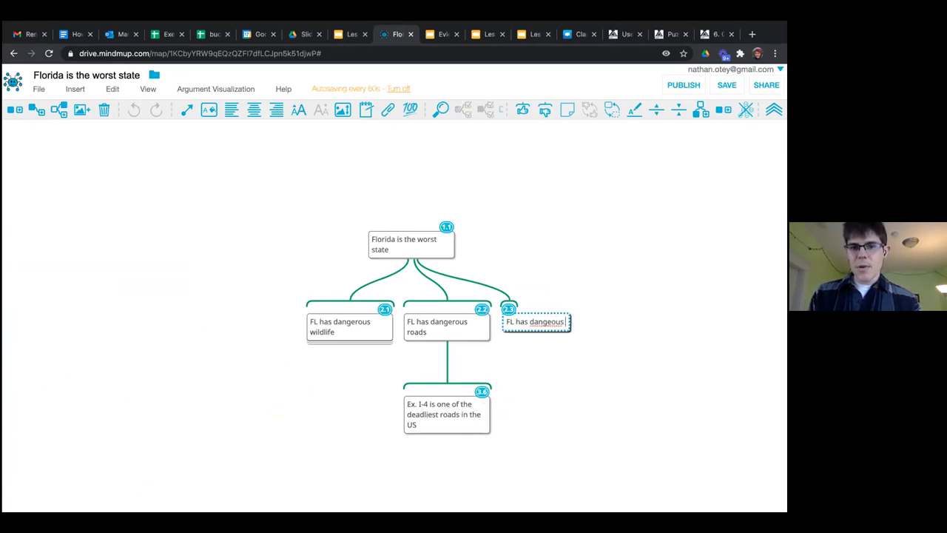
pyautogui.write(' weather patterns')
pyautogui.press('Return')
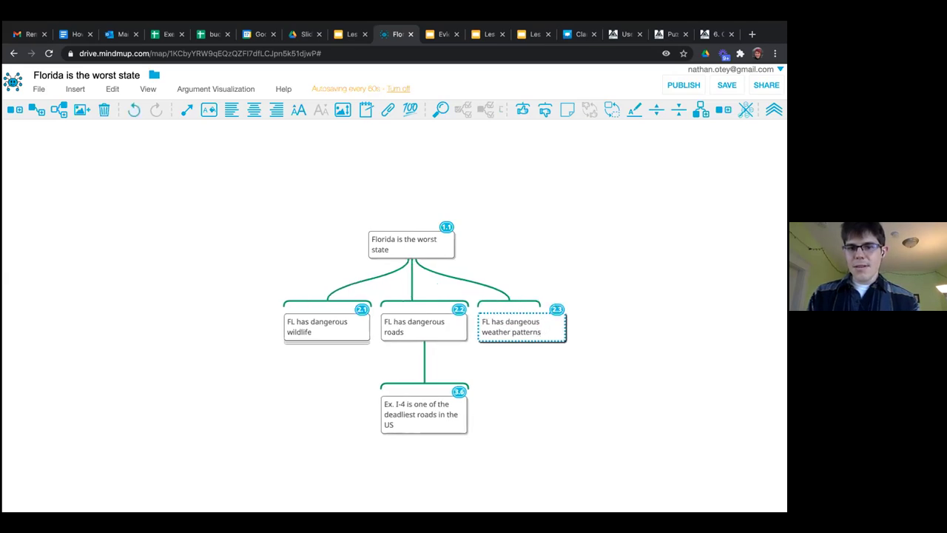
pyautogui.doubleClick(509, 322)
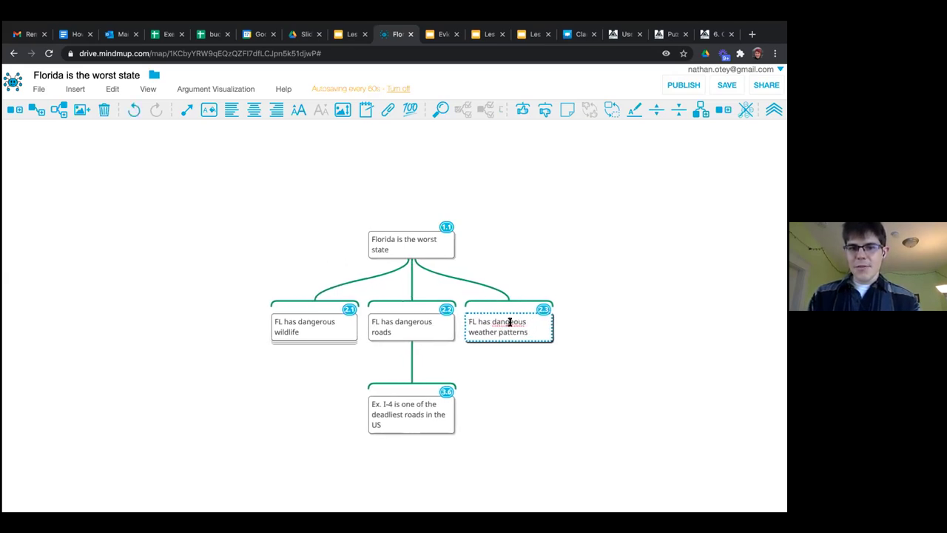
pyautogui.write('r')
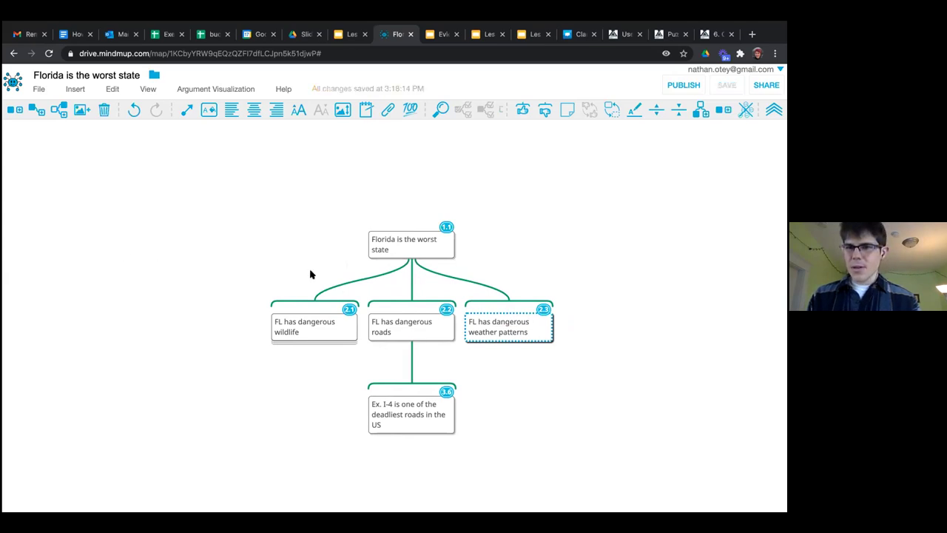
# Expand the dangerous wildlife branch and replace "boas" with "pythons" in the box about snakes eating the wildlife
pyautogui.click(311, 333)
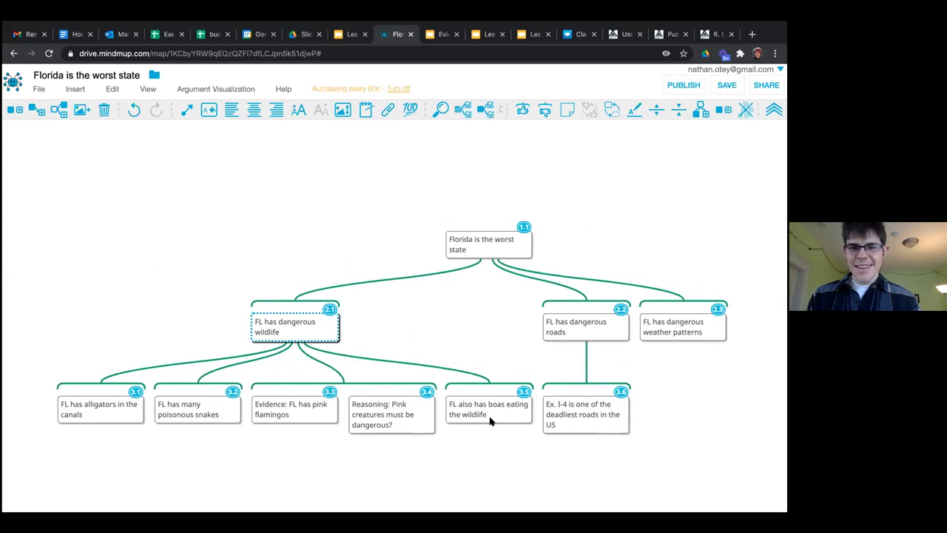
pyautogui.click(500, 410)
pyautogui.doubleClick(498, 405)
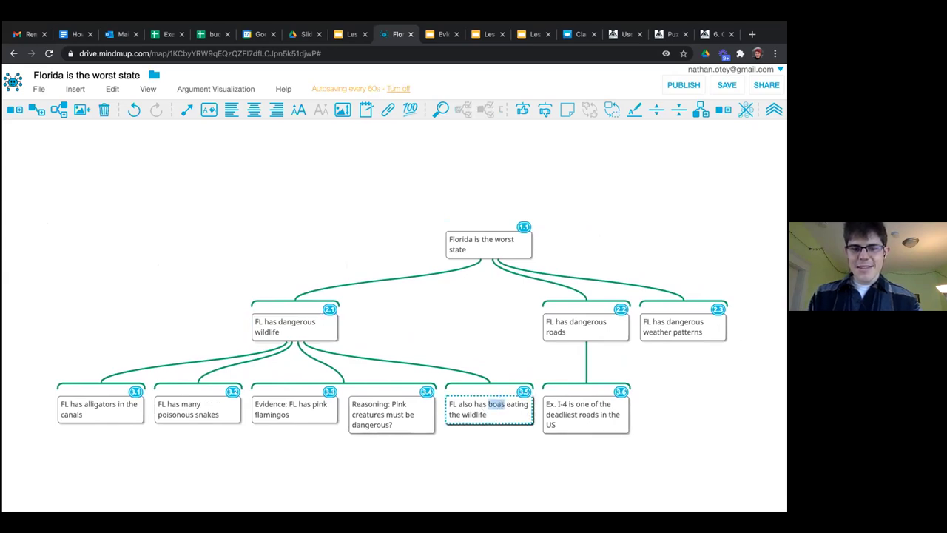
pyautogui.write('pythons')
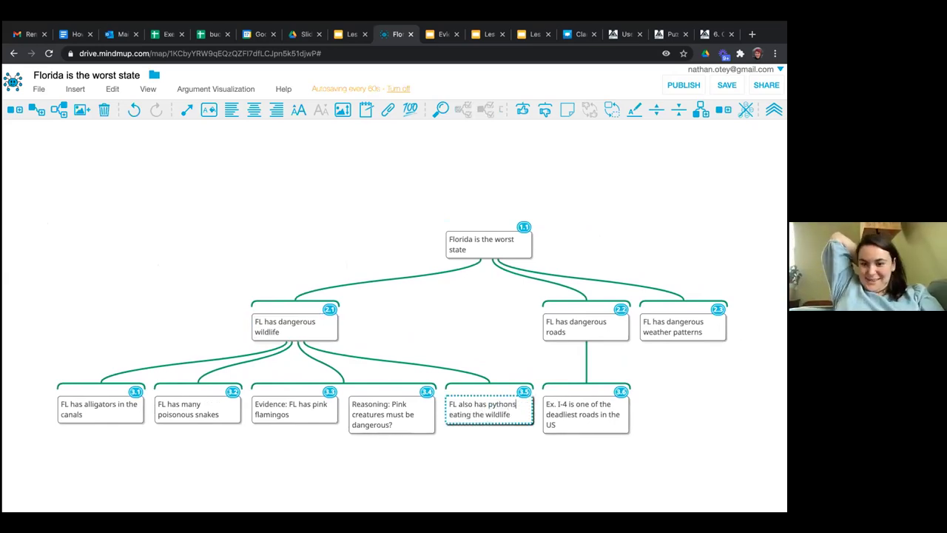
pyautogui.press('Return')
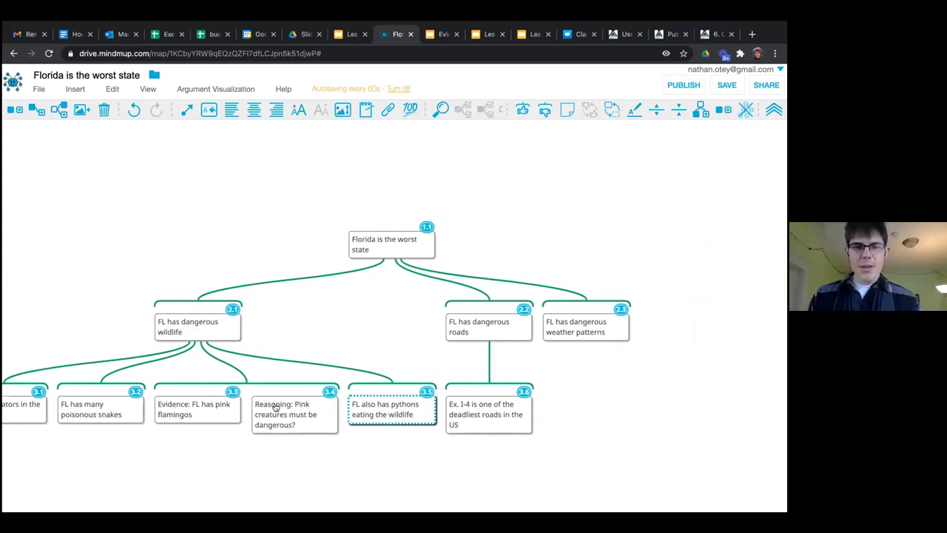
pyautogui.click(135, 416)
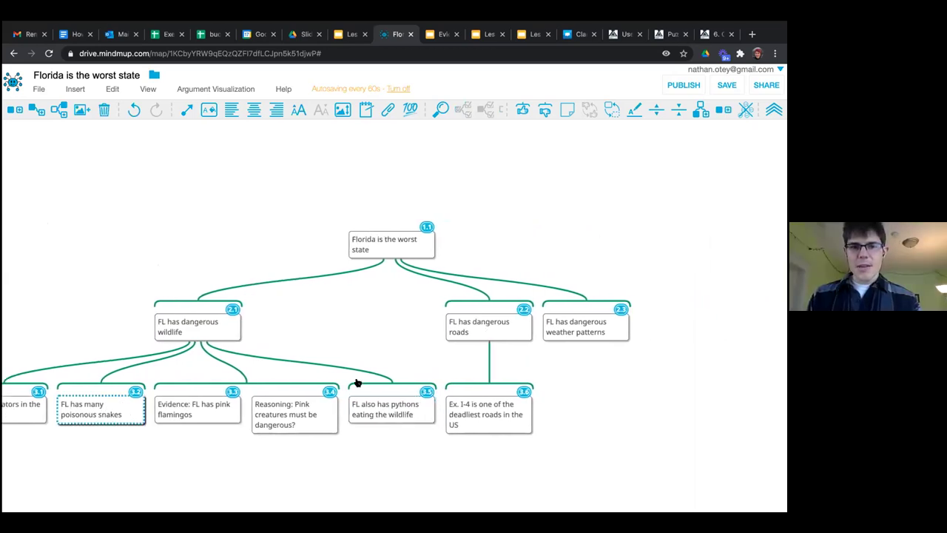
# Add another separate reason under the main Florida claim reading "Florida is dangerous"
pyautogui.click(368, 249)
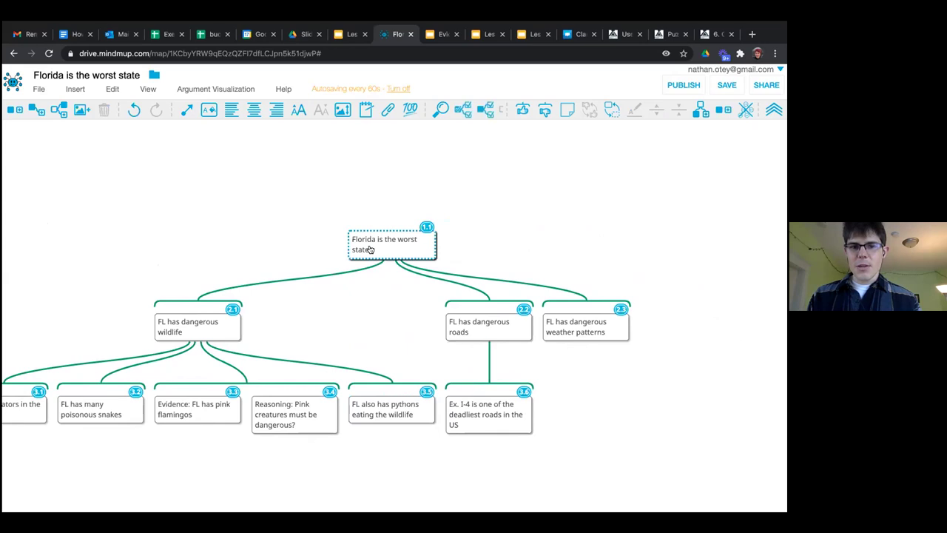
pyautogui.press('Tab')
pyautogui.write('Fl')
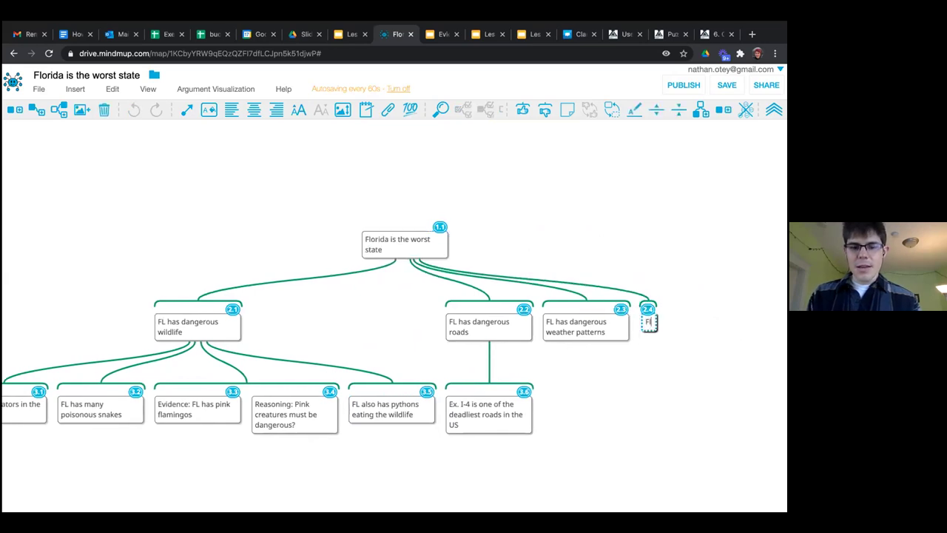
pyautogui.write('orida is danger')
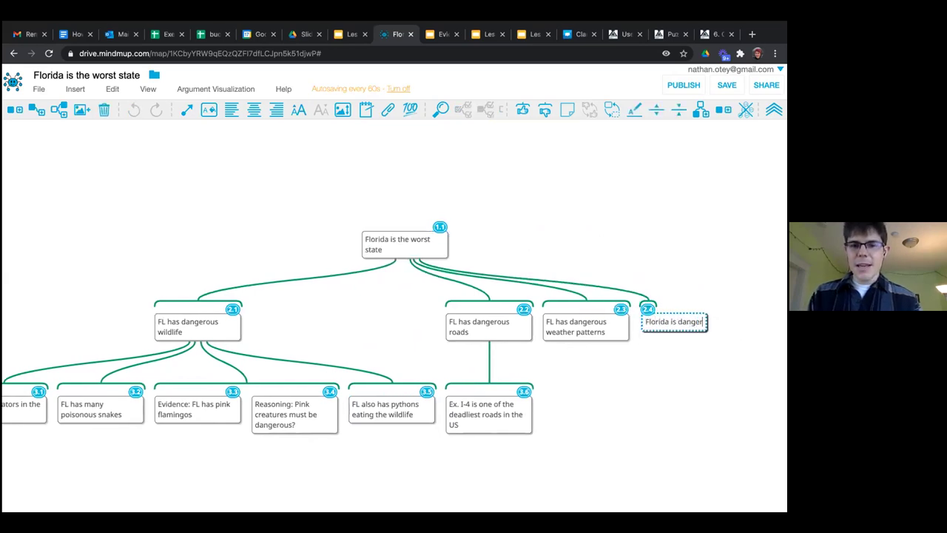
pyautogui.write('ous')
pyautogui.press('Return')
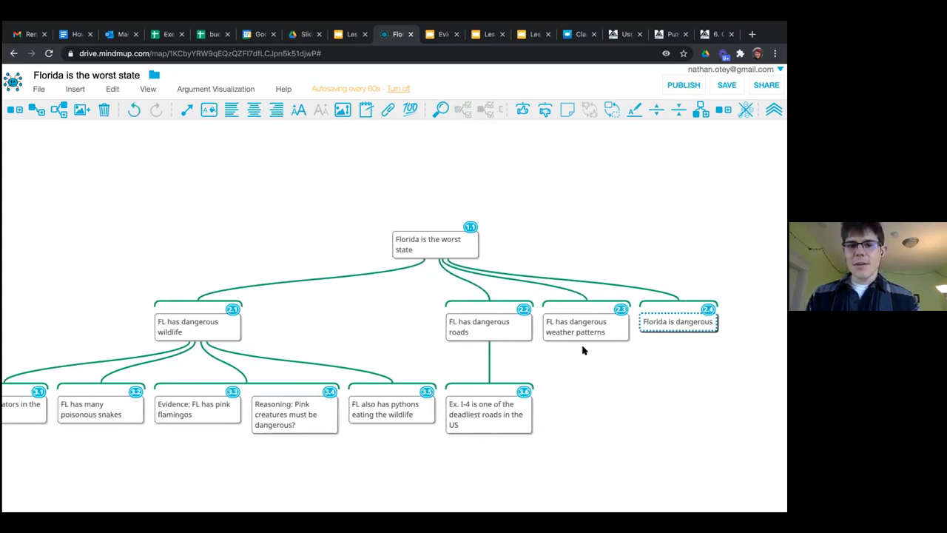
# Move the dangerous weather patterns, dangerous roads and dangerous wildlife reasons, with their supporting boxes, under "Florida is dangerous"
pyautogui.moveTo(578, 311); pyautogui.dragTo(644, 323)
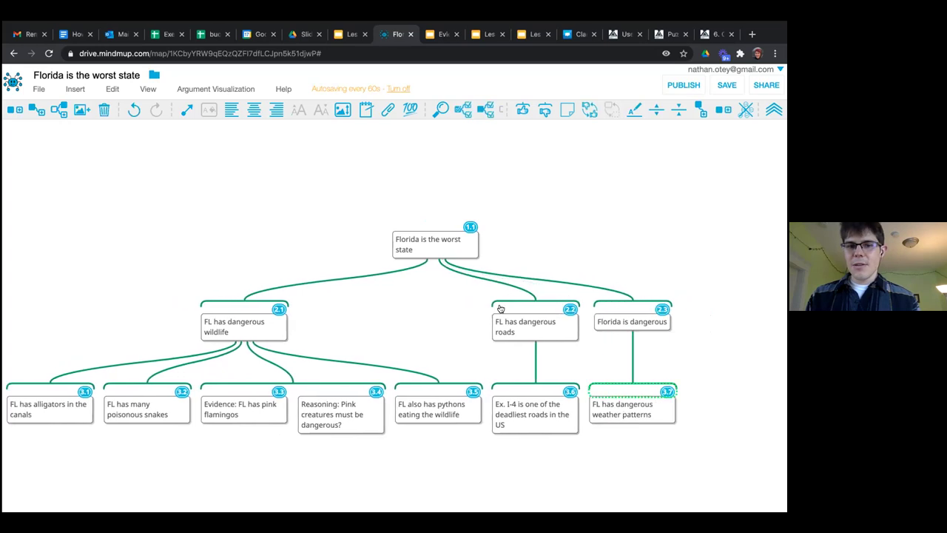
pyautogui.moveTo(513, 309); pyautogui.dragTo(601, 322)
pyautogui.click(292, 322)
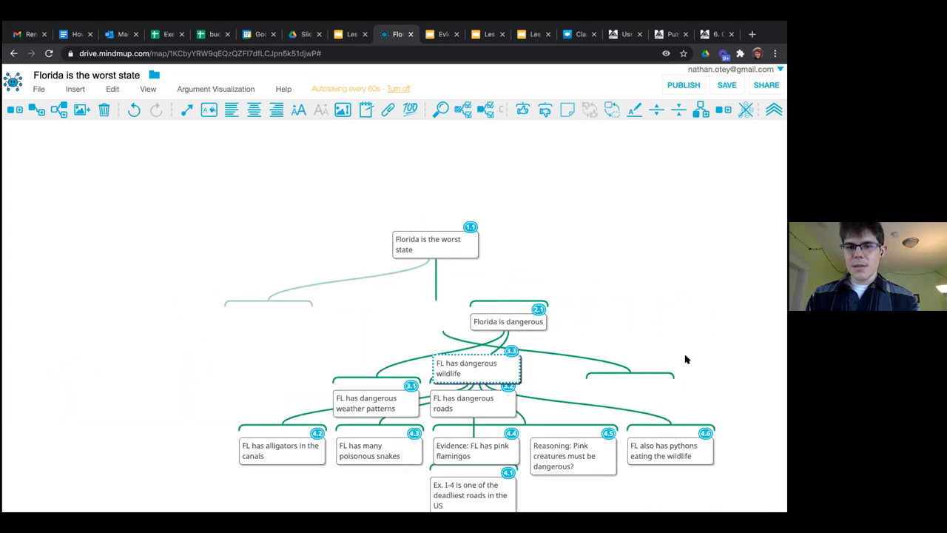